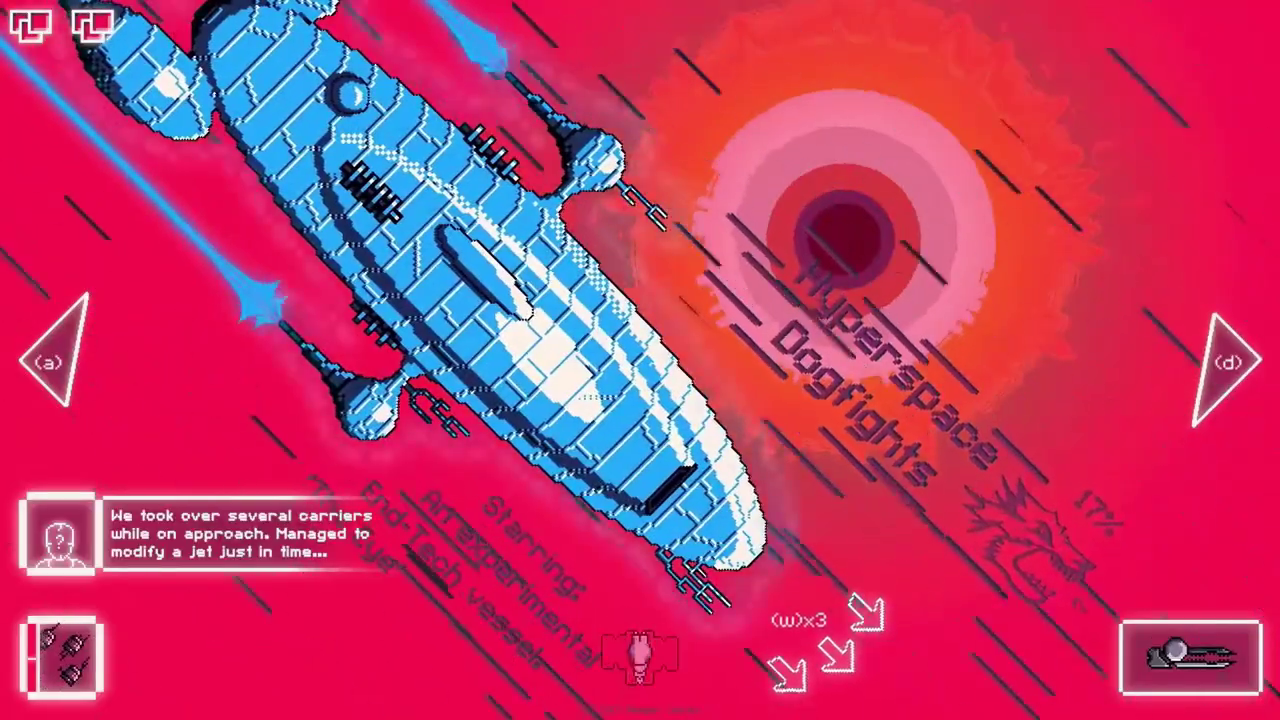
{"action": "key", "text": "d"}
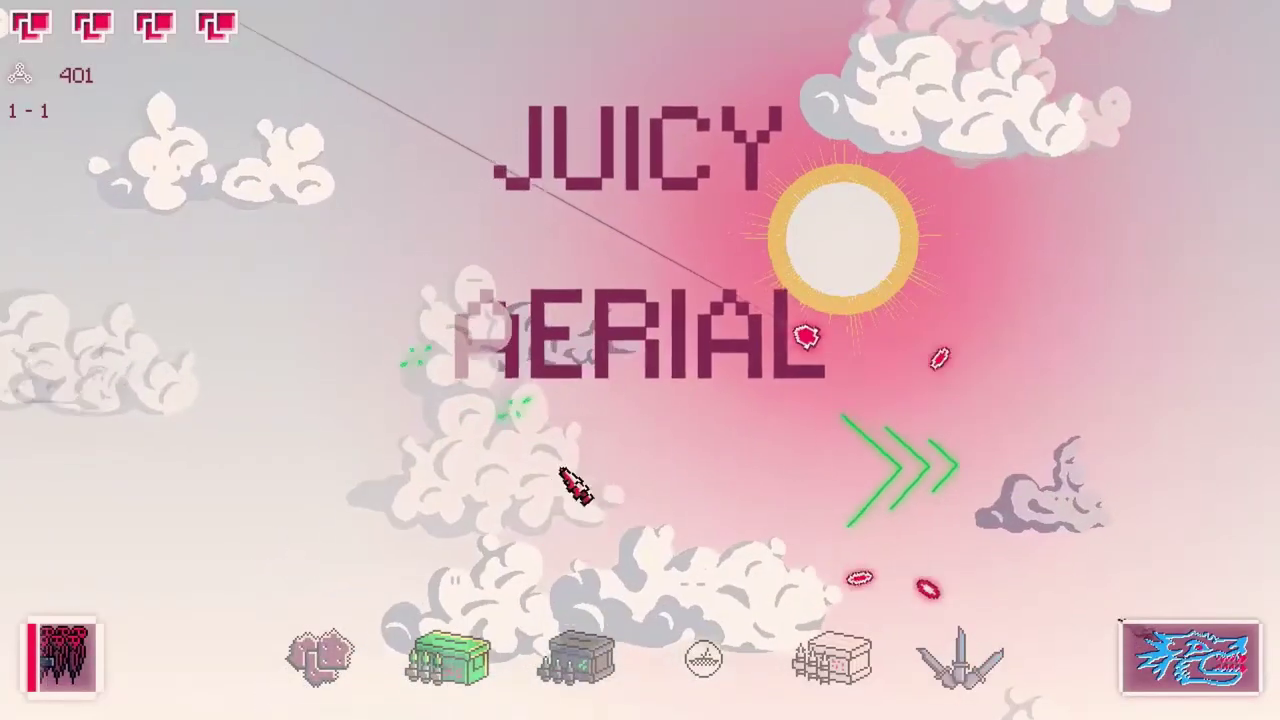
{"action": "right_click", "coordinate": [883, 569]}
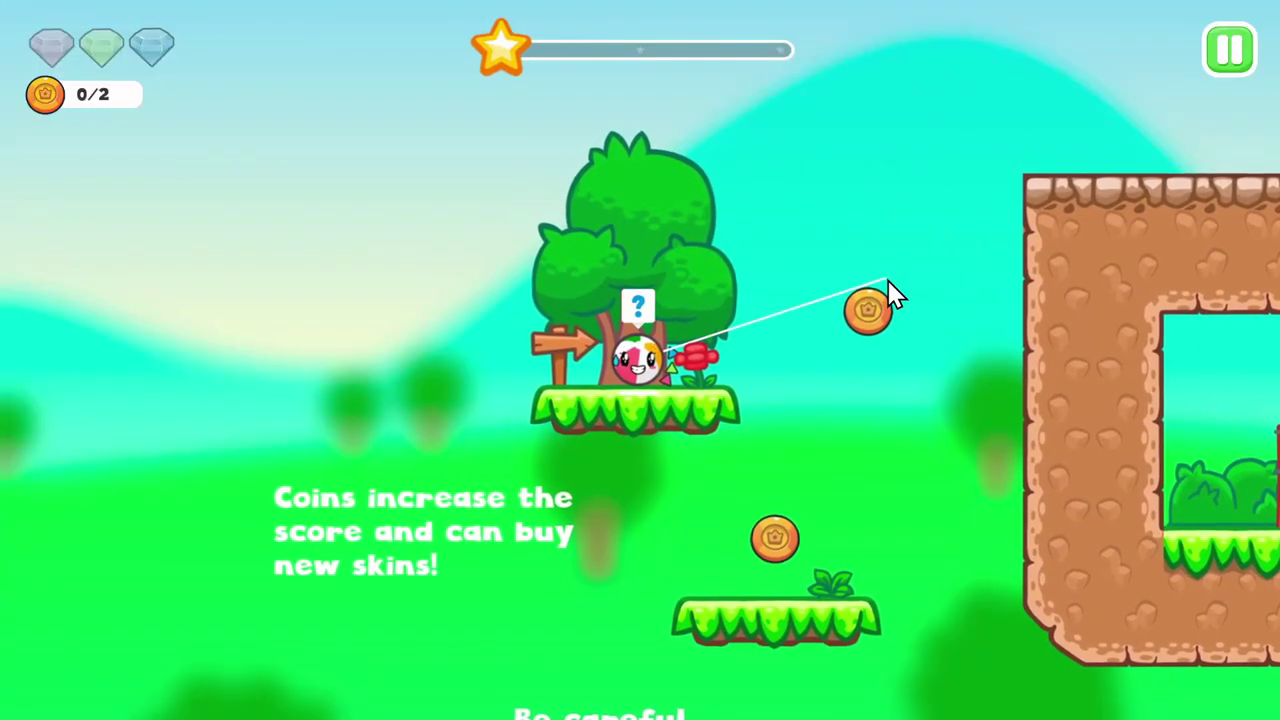
{"action": "left_click", "coordinate": [1046, 243]}
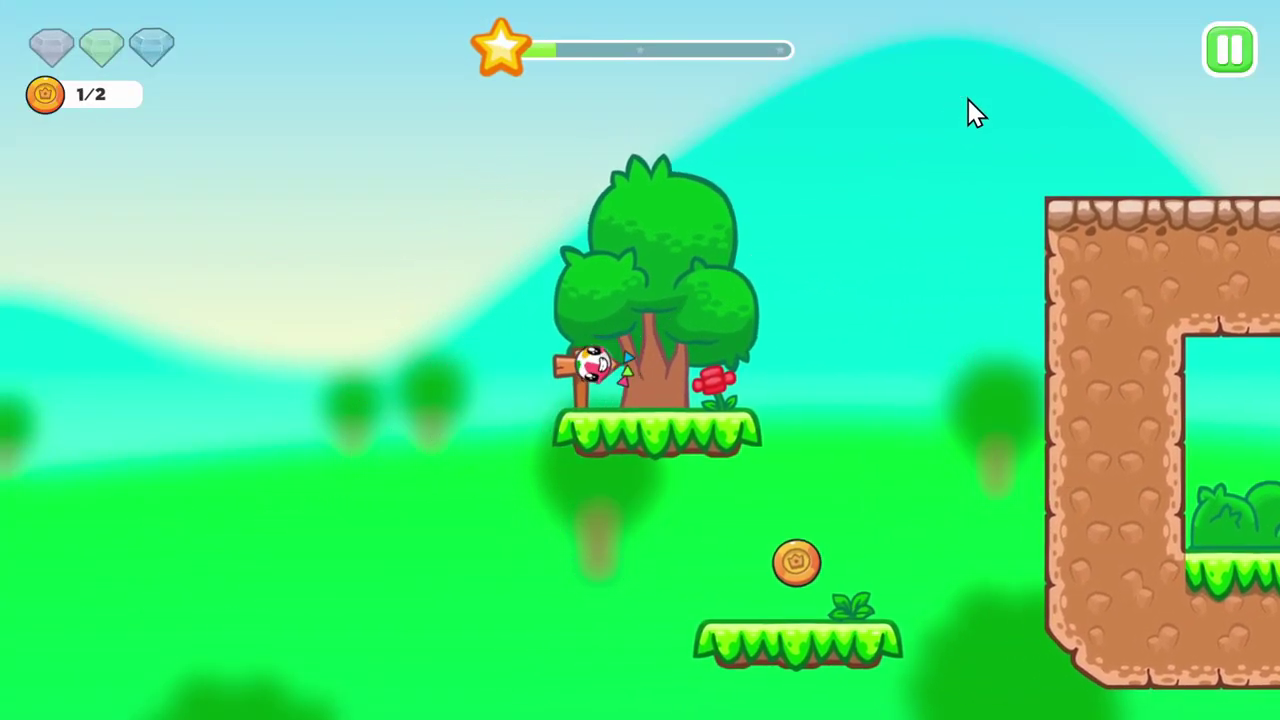
{"action": "left_click", "coordinate": [968, 99]}
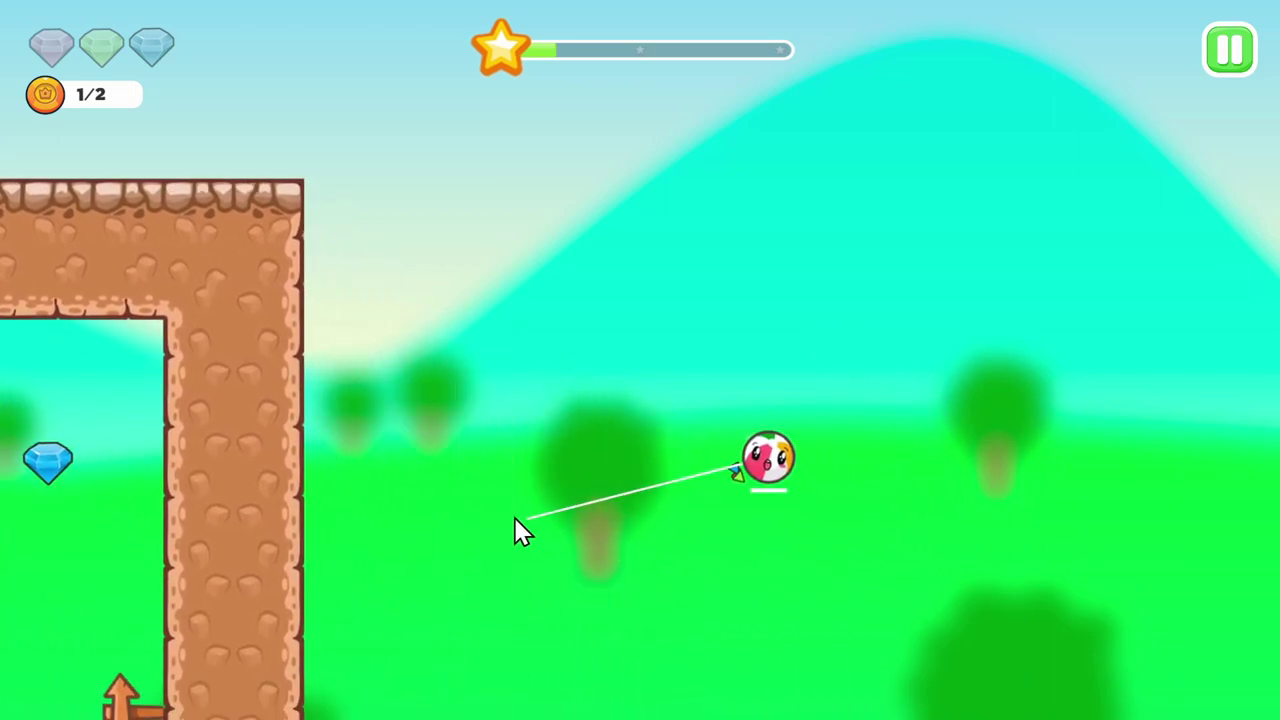
{"action": "left_click", "coordinate": [72, 623]}
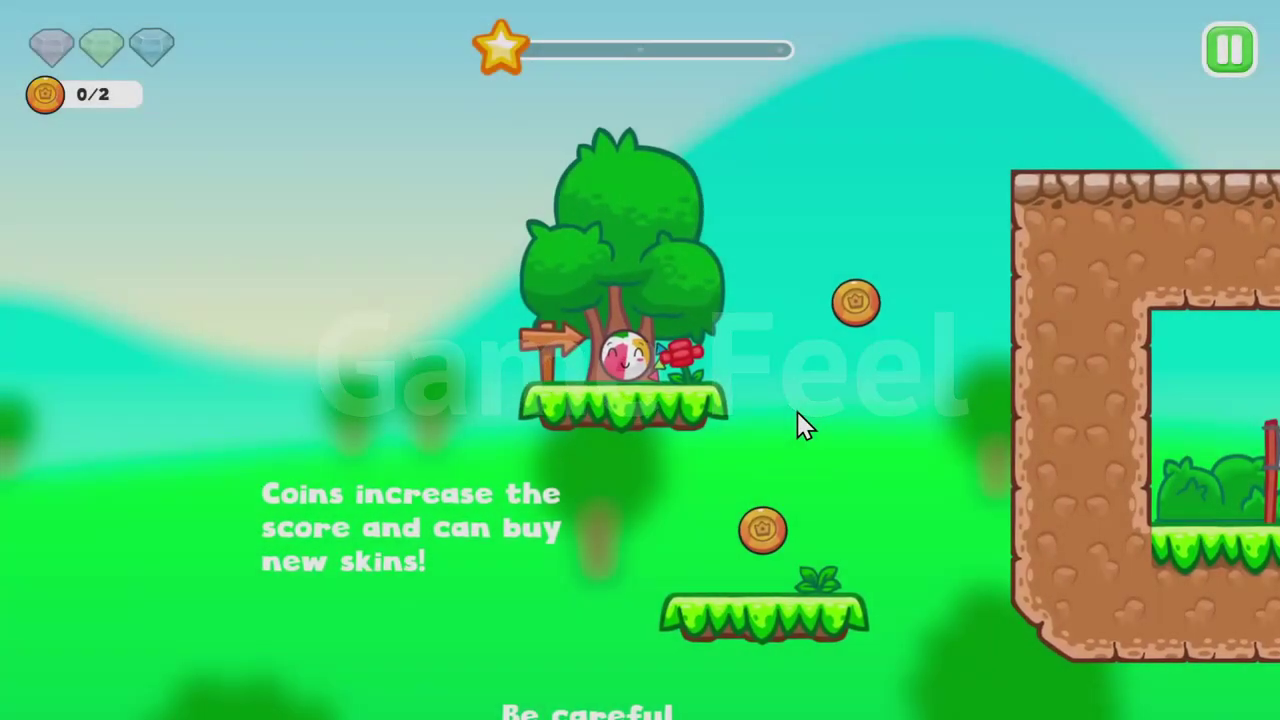
{"action": "left_click", "coordinate": [797, 411]}
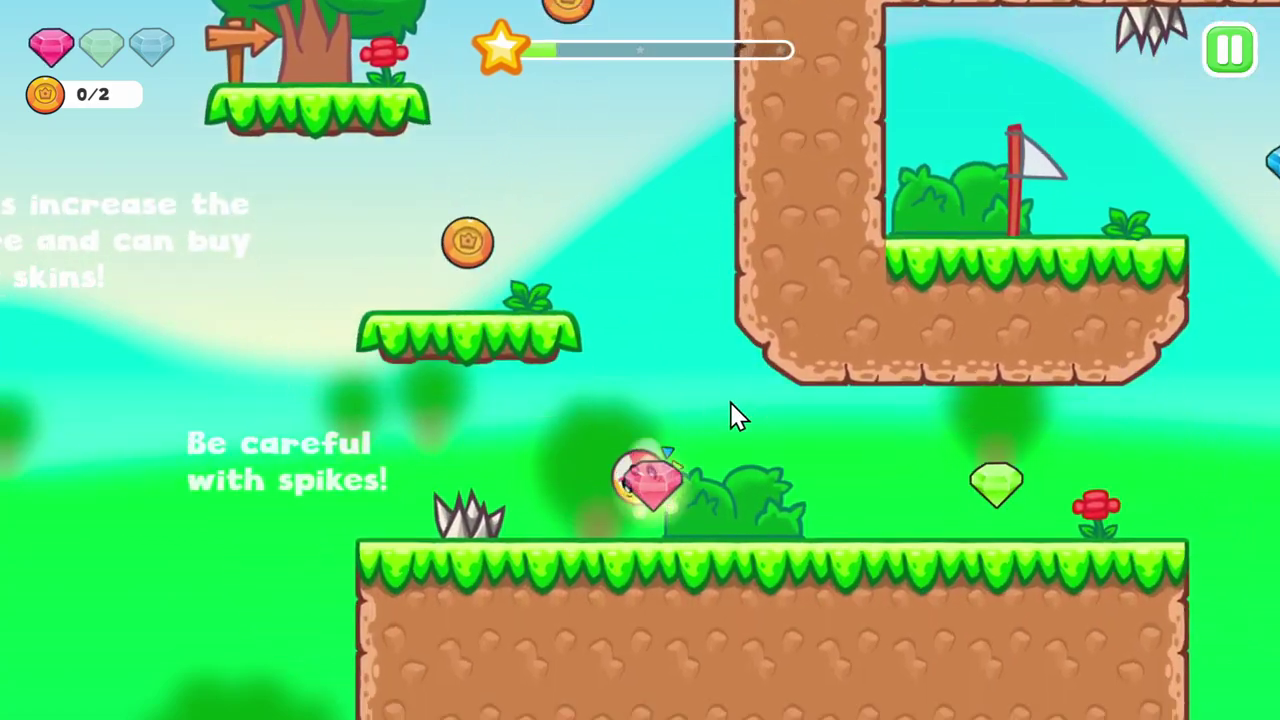
{"action": "left_click", "coordinate": [894, 361]}
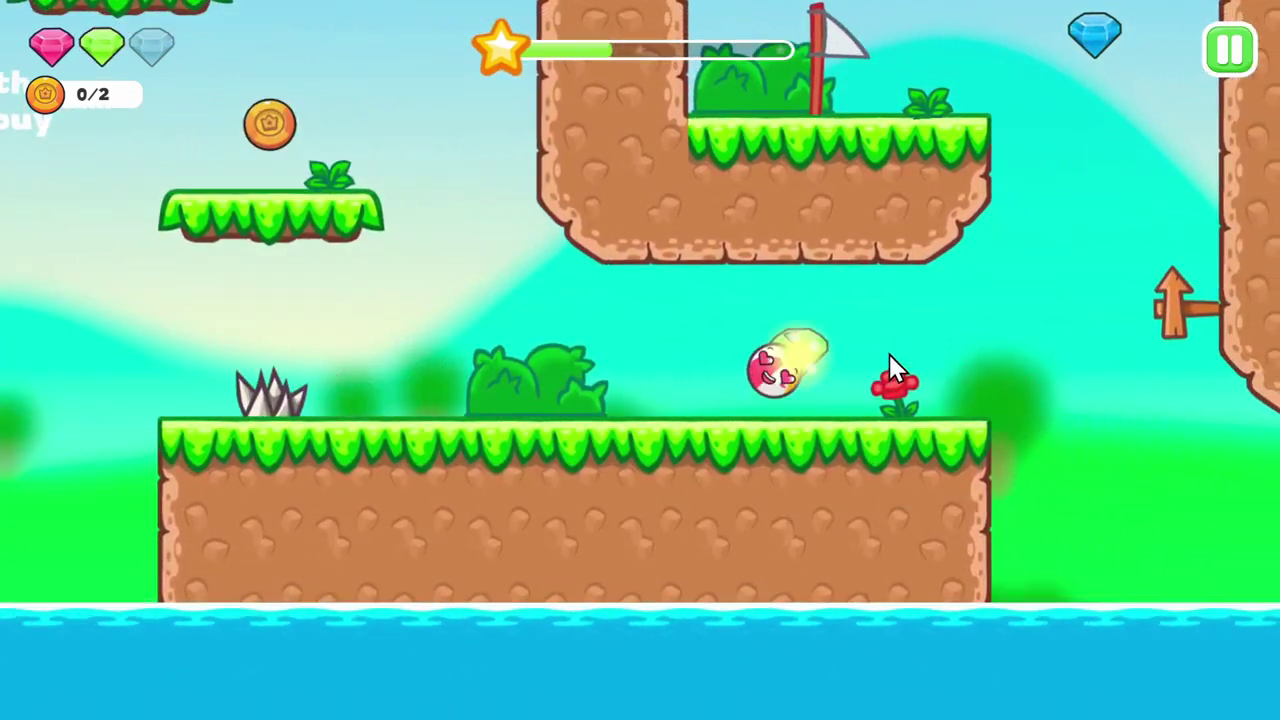
{"action": "left_click_drag", "start_coordinate": [889, 354], "coordinate": [735, 63]}
{"action": "left_click_drag", "start_coordinate": [590, 299], "coordinate": [379, 393]}
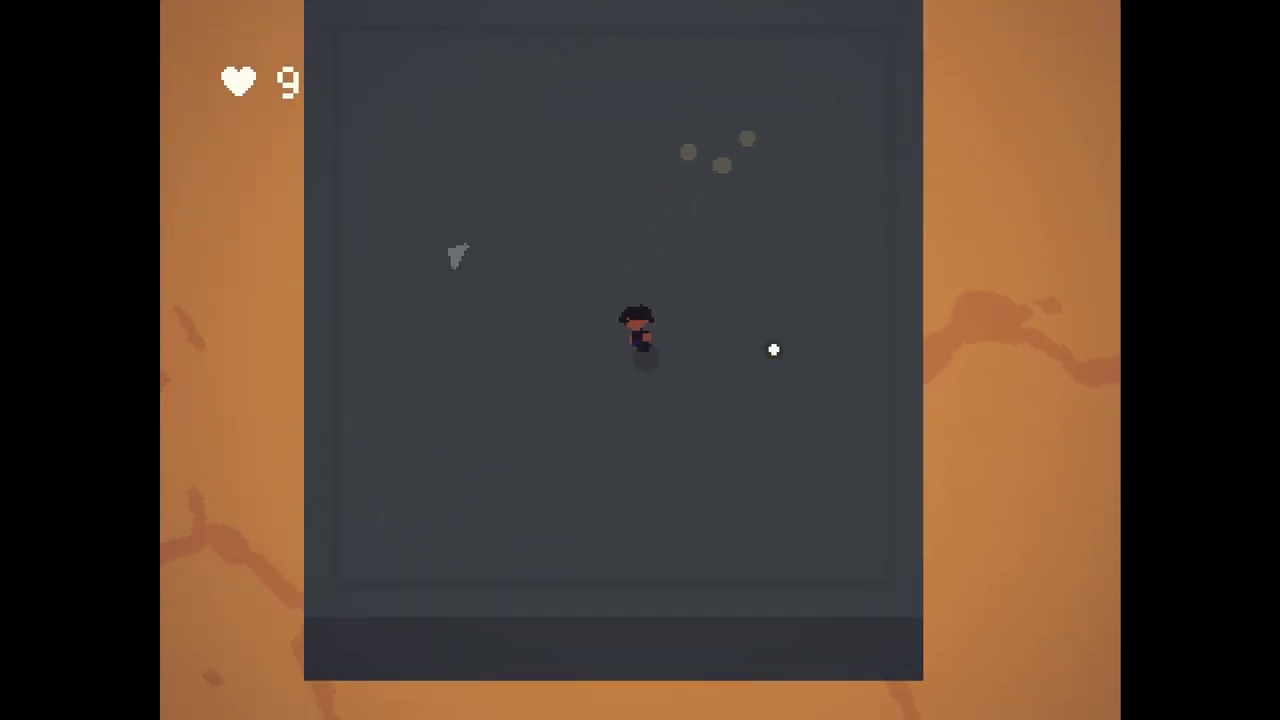
{"action": "key", "text": "a"}
{"action": "key", "text": "s"}
{"action": "key", "text": "w"}
{"action": "key", "text": "d"}
{"action": "key", "text": "s"}
{"action": "key", "text": "space"}
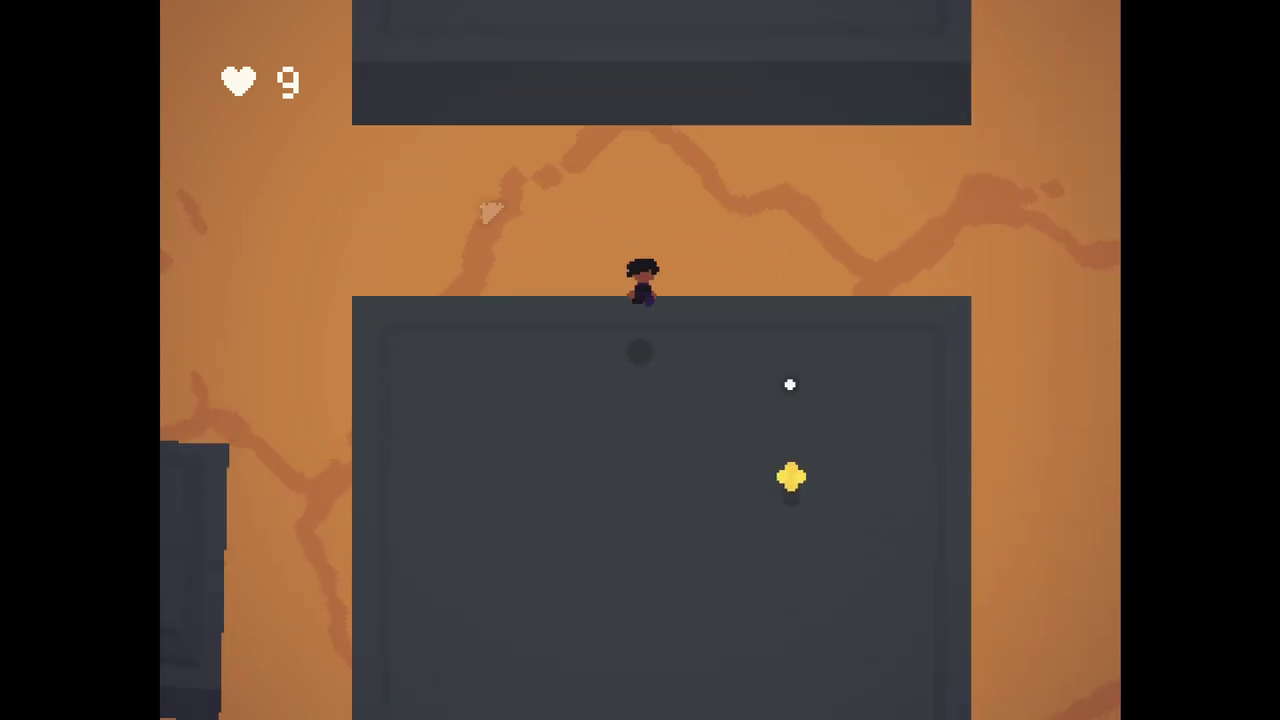
{"action": "key", "text": "d"}
{"action": "key", "text": "w"}
{"action": "key", "text": "a"}
{"action": "key", "text": "s"}
{"action": "key", "text": "space"}
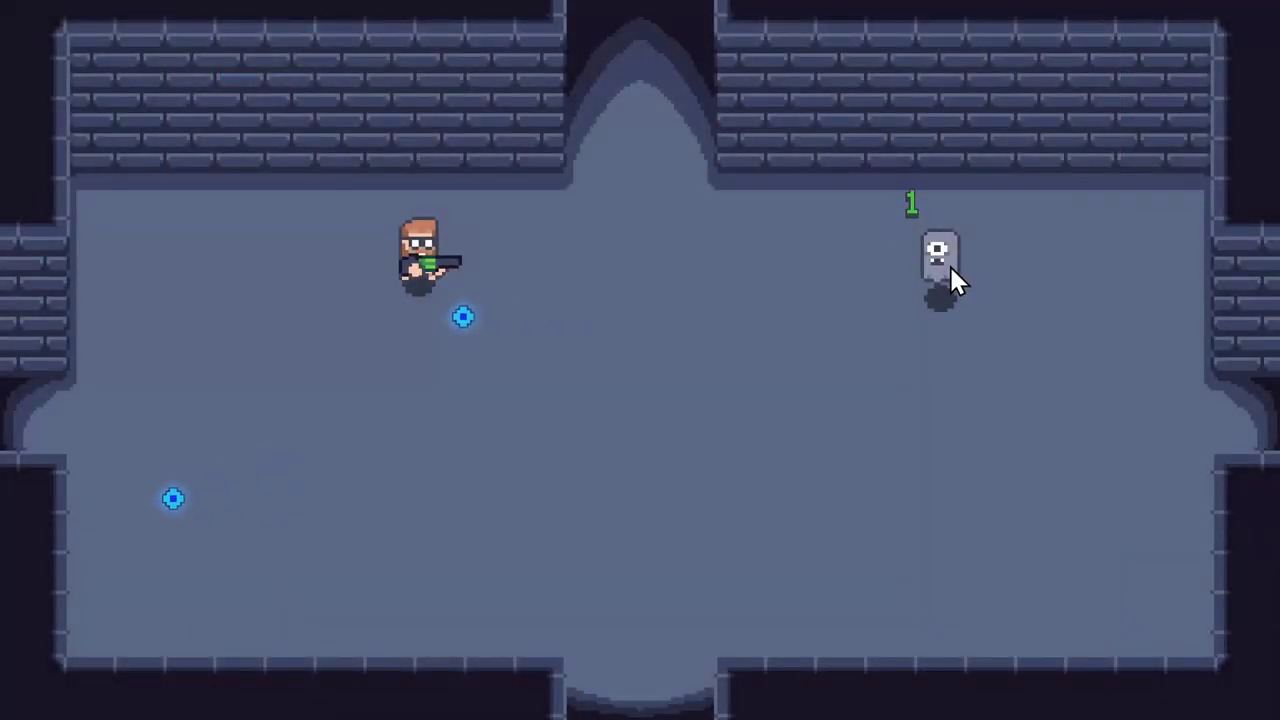
{"action": "left_click", "coordinate": [953, 255]}
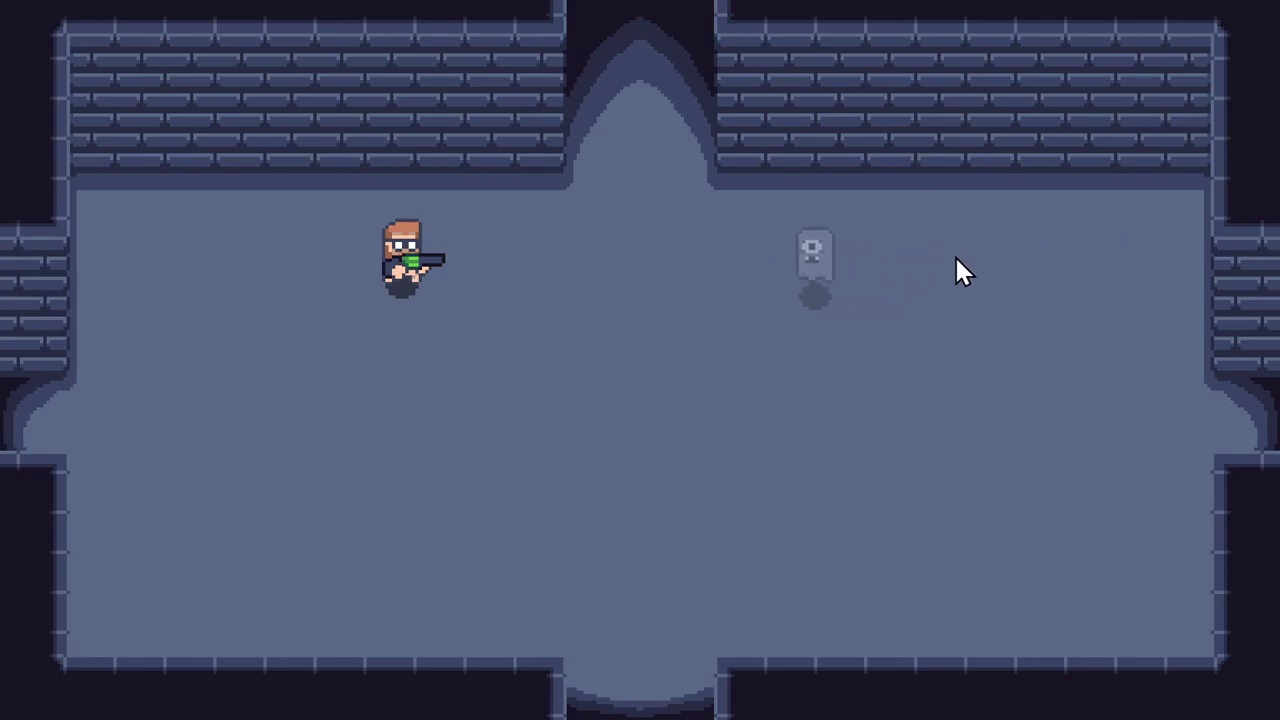
{"action": "left_click", "coordinate": [956, 260]}
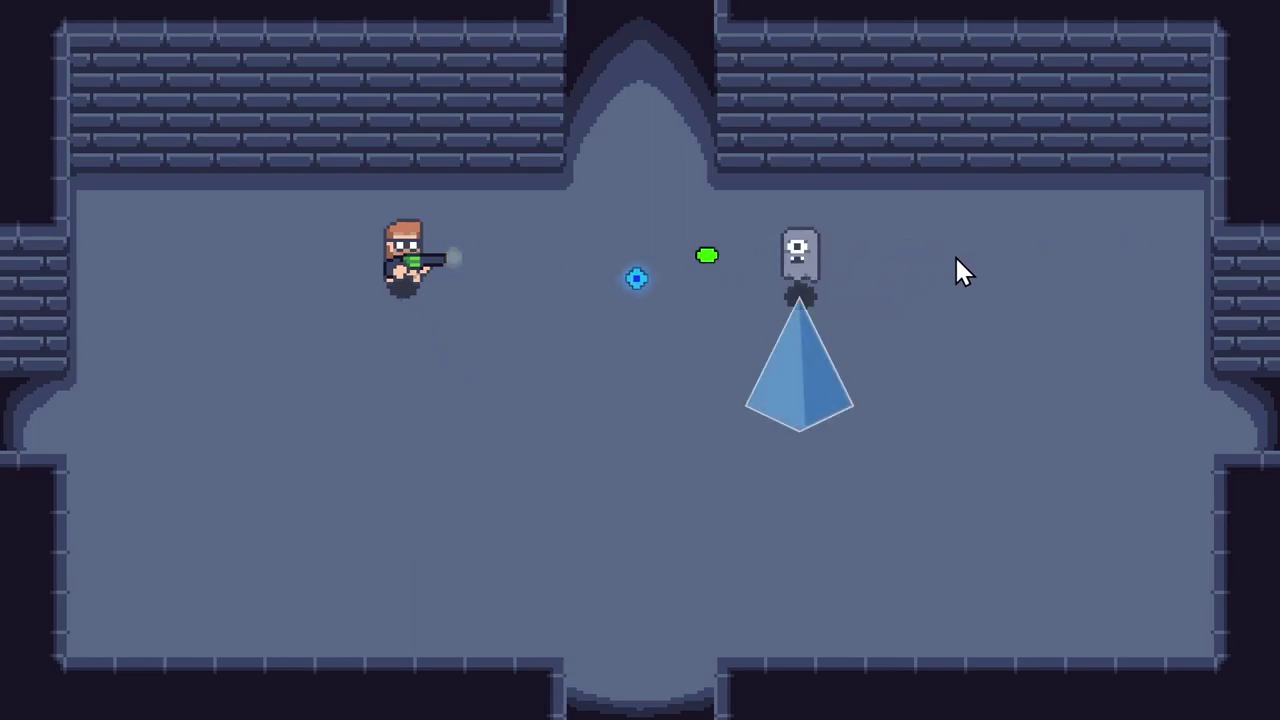
{"action": "key", "text": "a"}
{"action": "key", "text": "a"}
{"action": "key", "text": "d"}
{"action": "left_click", "coordinate": [956, 258]}
{"action": "key", "text": "d"}
{"action": "left_click", "coordinate": [956, 258]}
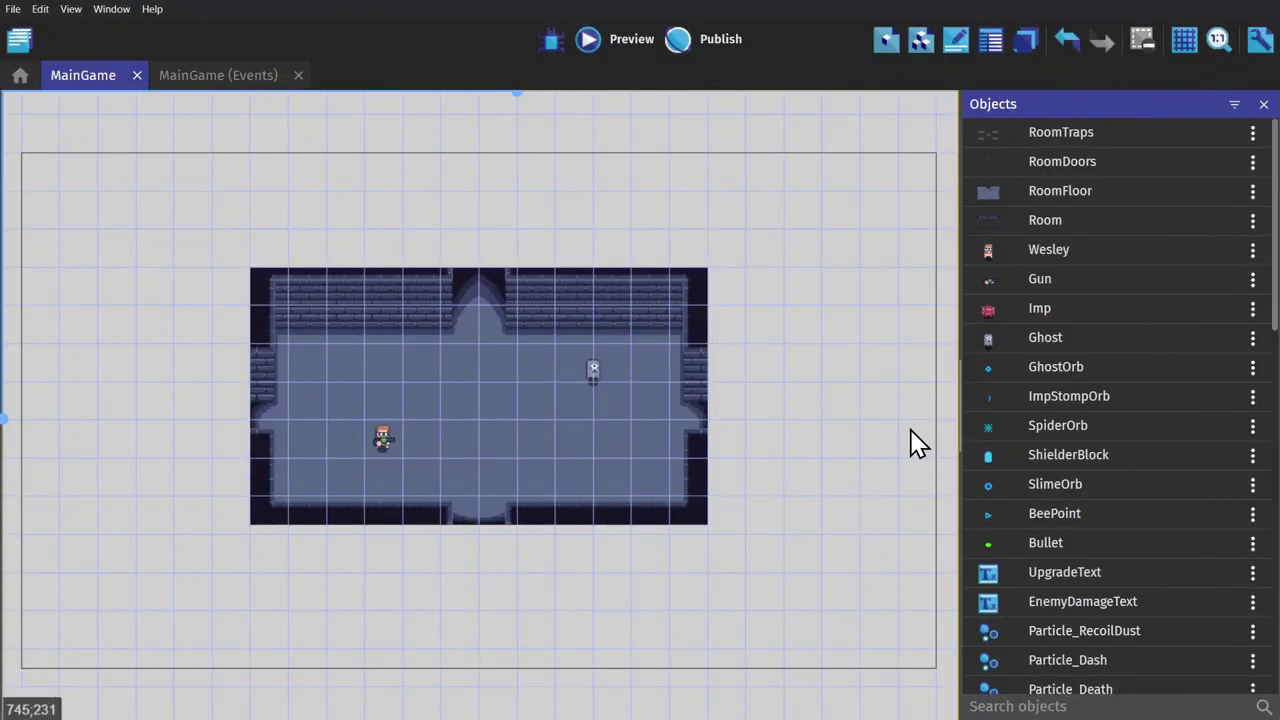
- Search the project's available extensions for "shake" and read the Shake Object (position, angle, scale) extension's description
{"action": "left_click", "coordinate": [21, 40]}
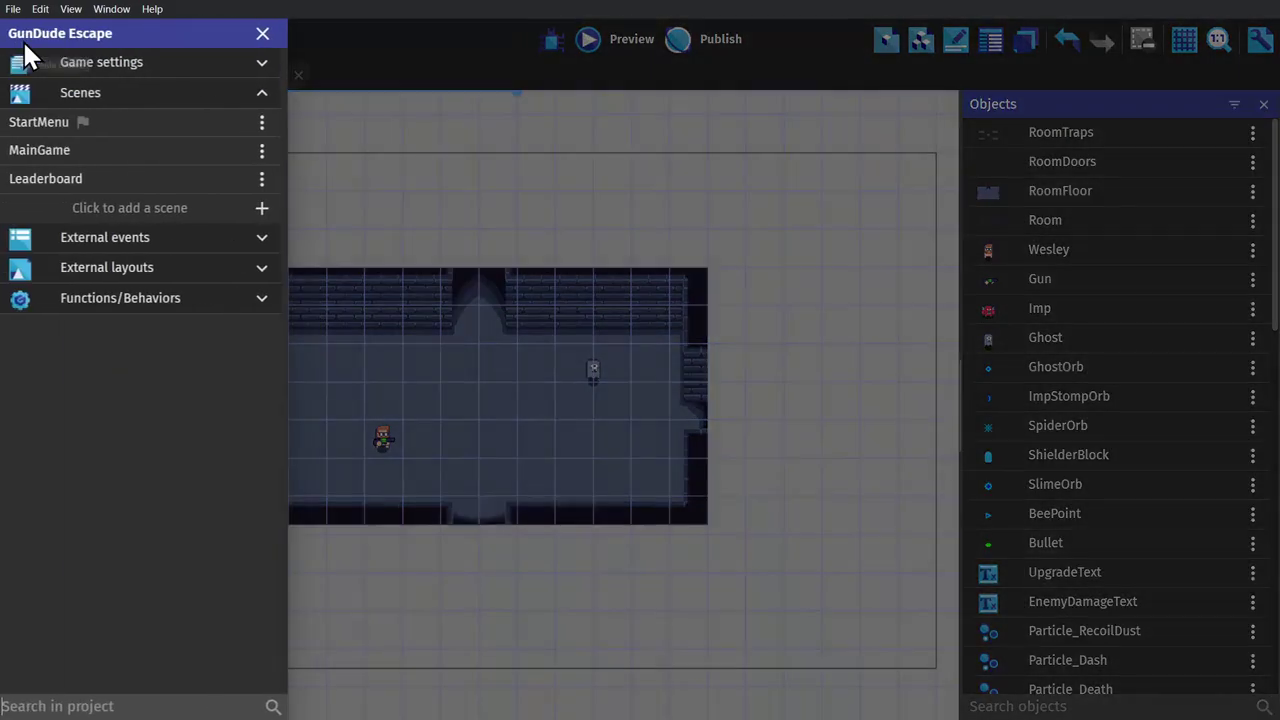
{"action": "left_click", "coordinate": [136, 298]}
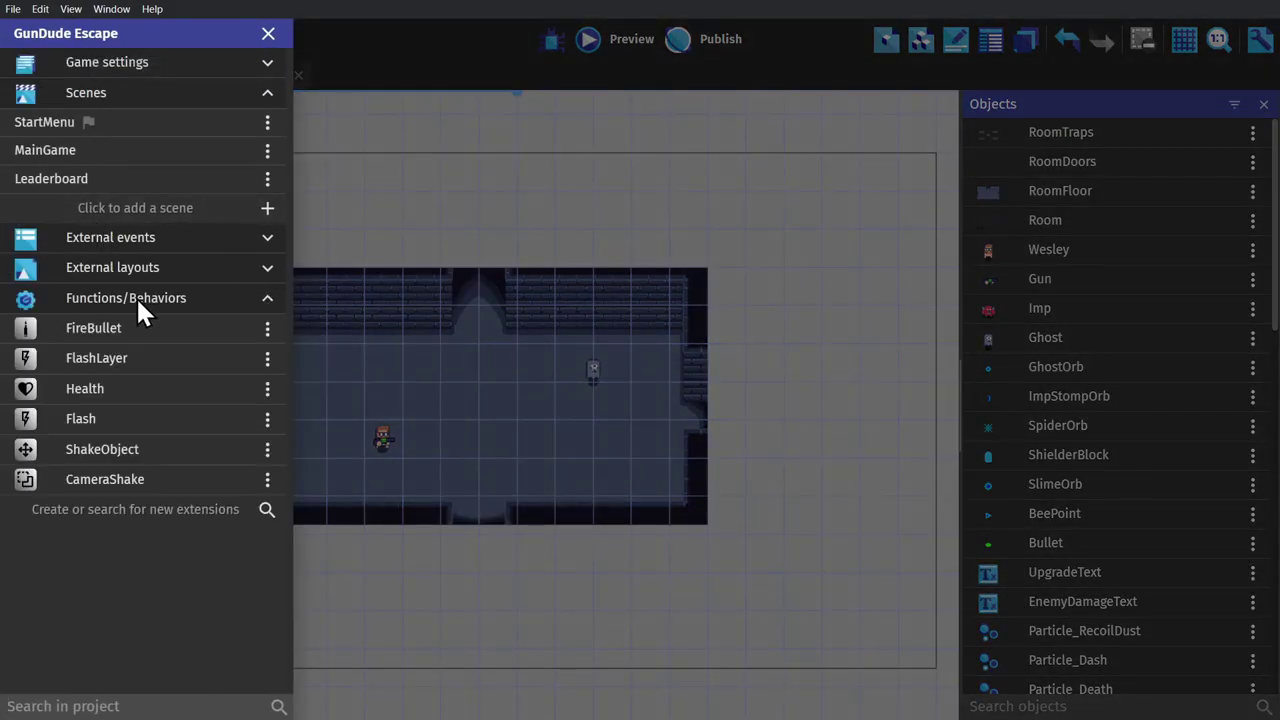
{"action": "left_click", "coordinate": [142, 508]}
{"action": "type", "text": "shake"}
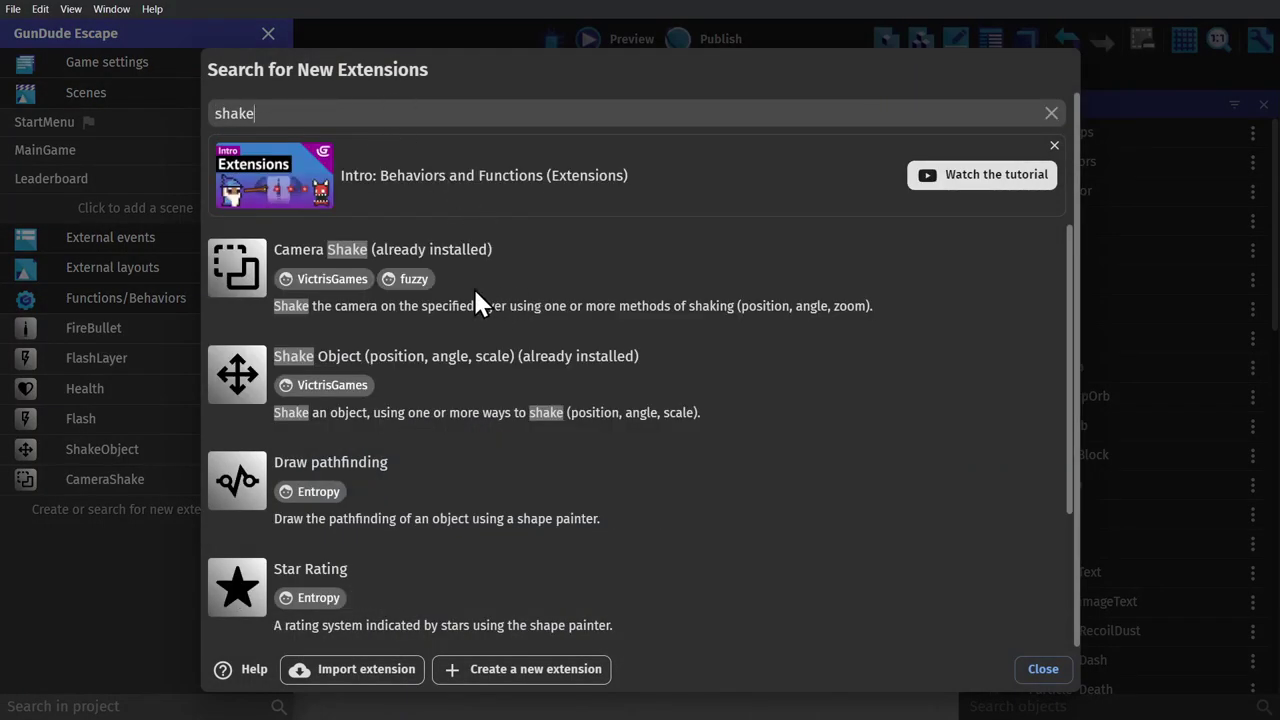
{"action": "left_click", "coordinate": [460, 375]}
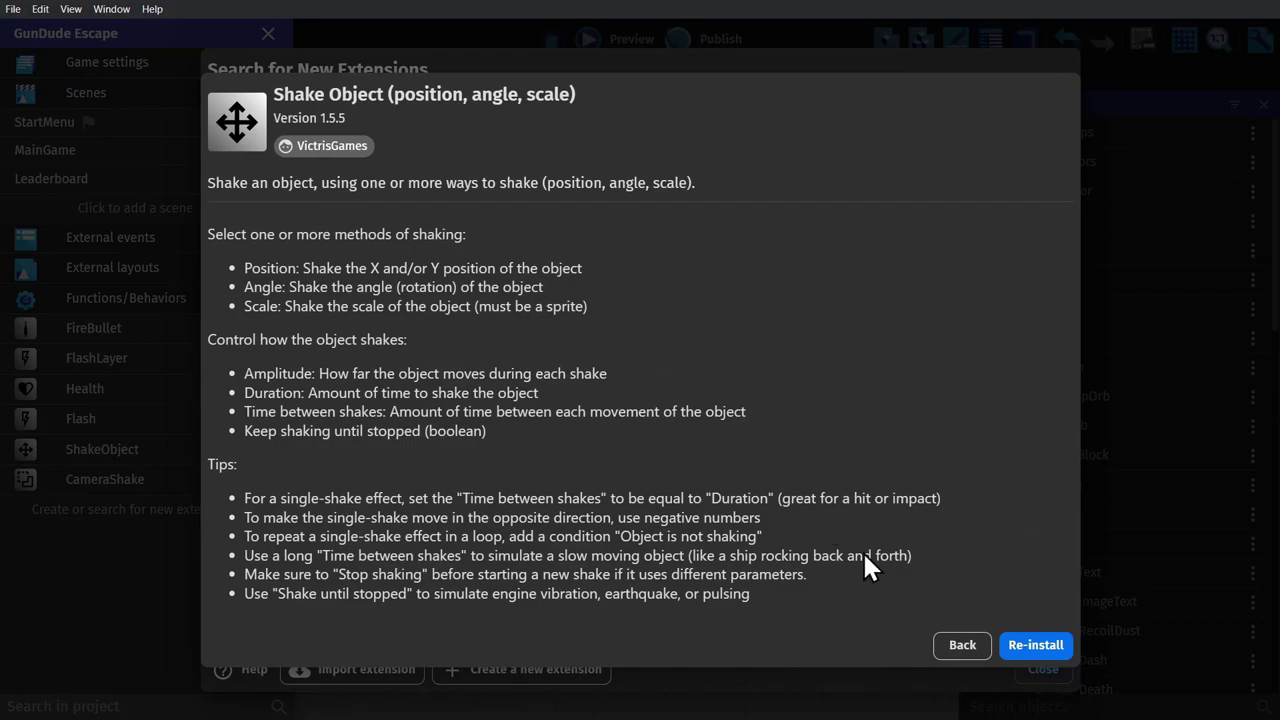
{"action": "left_click", "coordinate": [955, 645]}
{"action": "left_click", "coordinate": [1037, 669]}
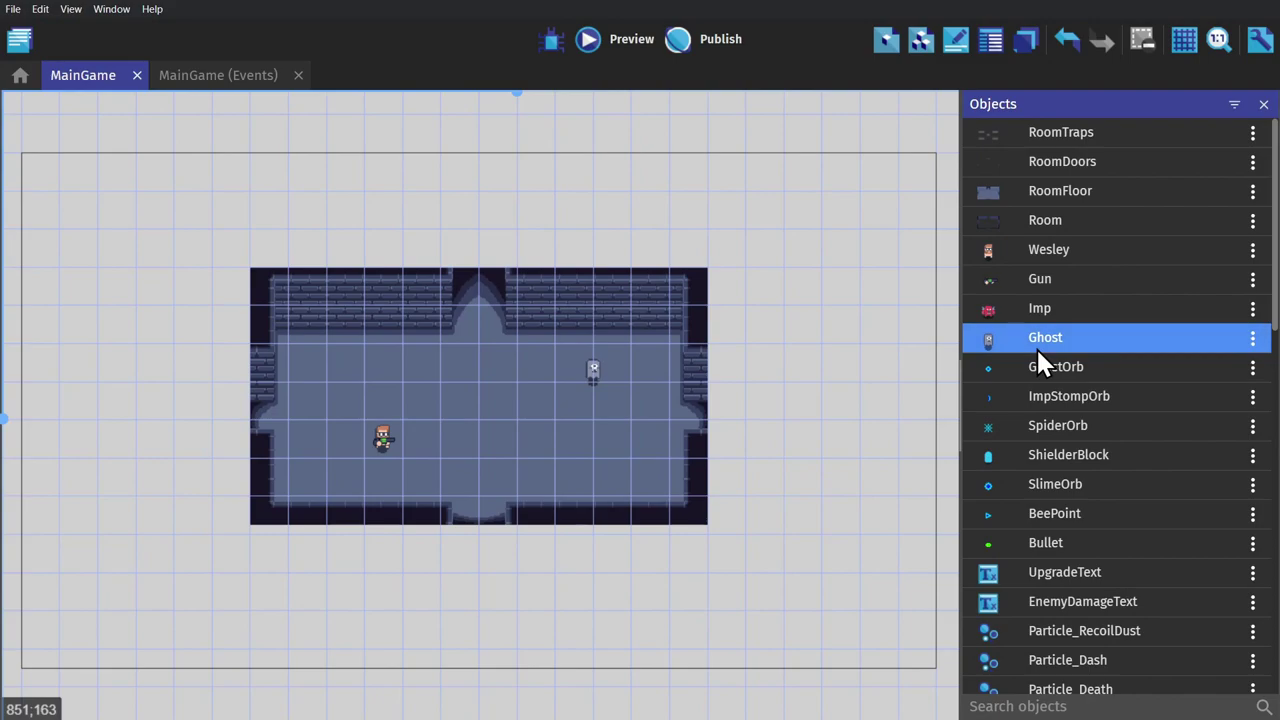
- Review the Ghost object's behaviors and the parameters of the Shake object action in its bullet collision event
{"action": "double_click", "coordinate": [1036, 342]}
{"action": "left_click", "coordinate": [540, 62]}
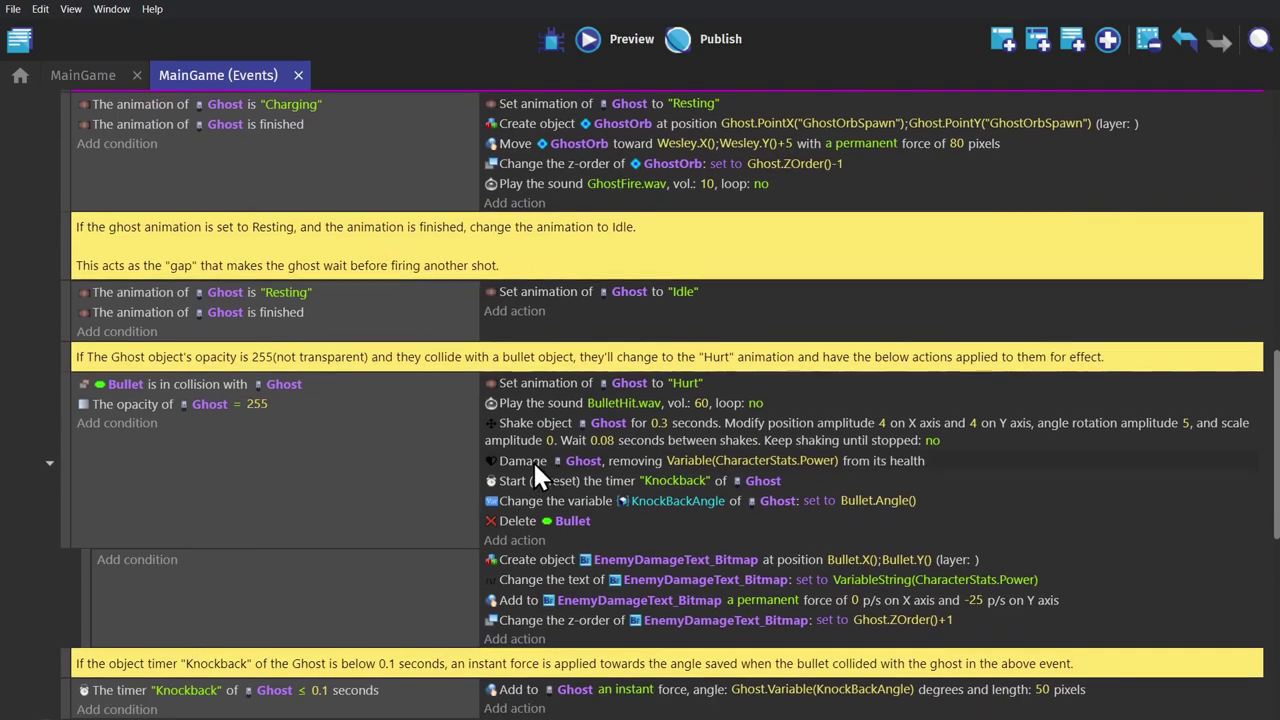
{"action": "left_click", "coordinate": [518, 423]}
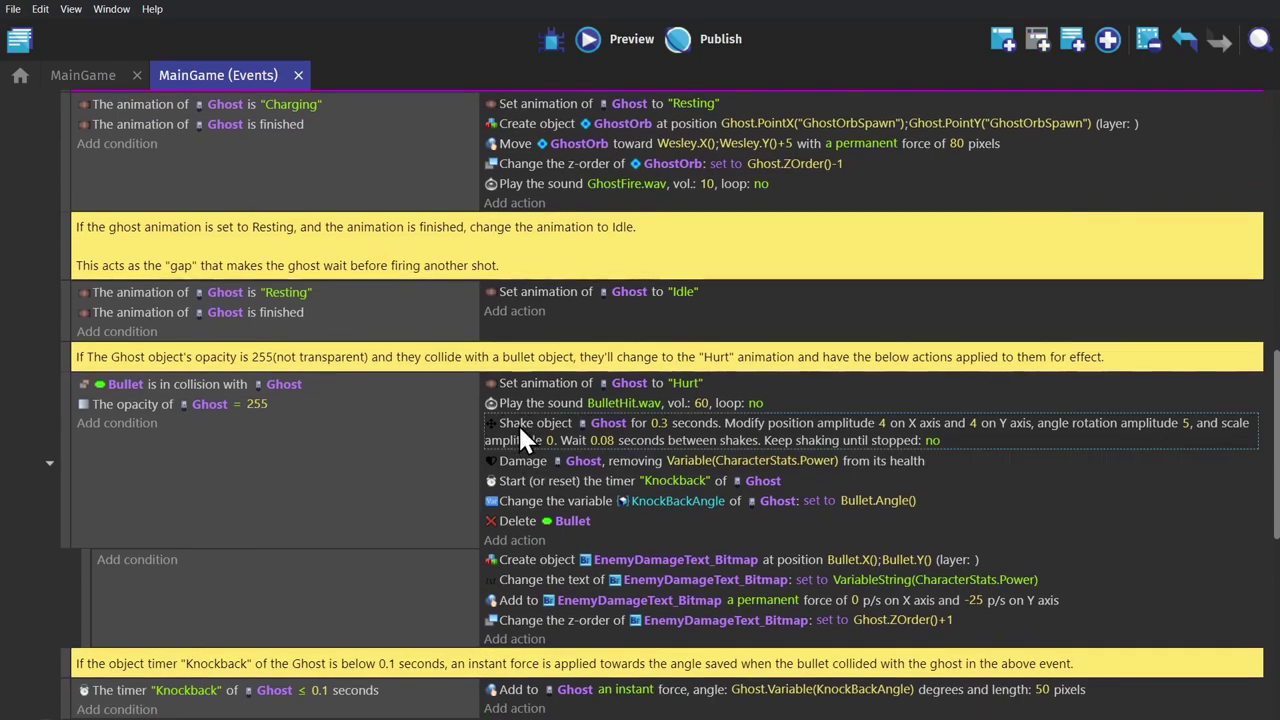
{"action": "double_click", "coordinate": [794, 439]}
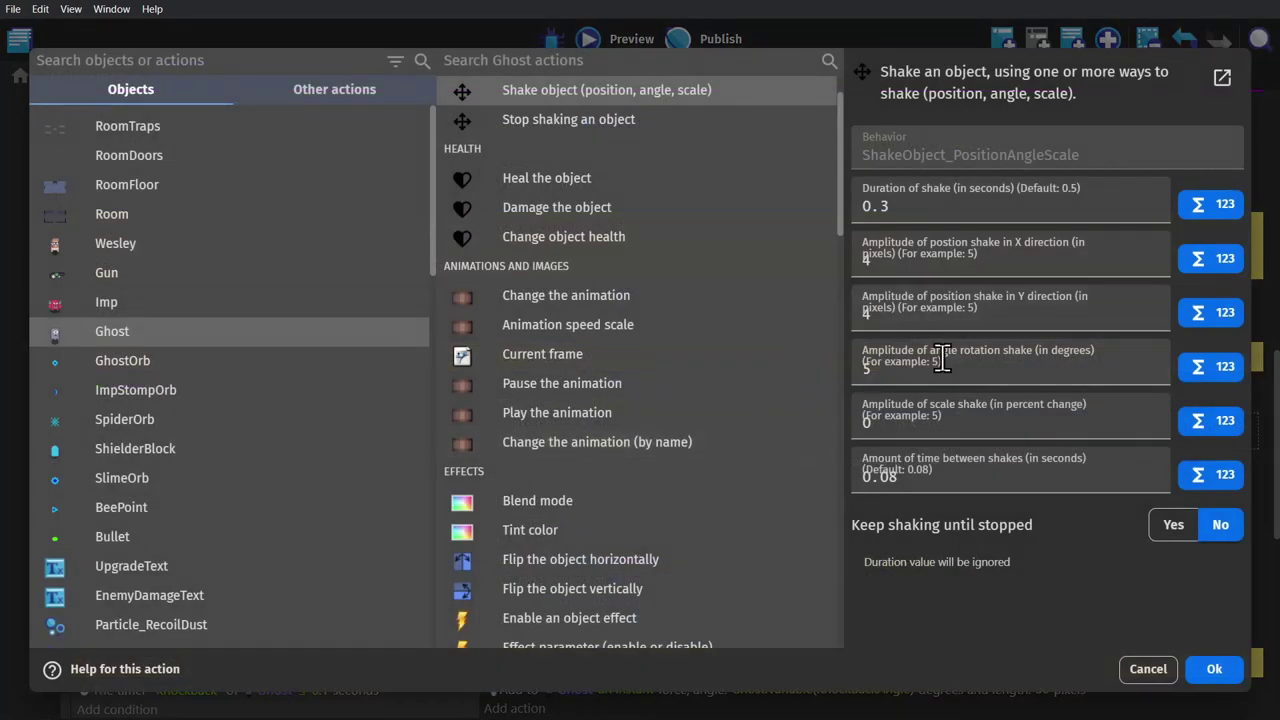
{"action": "left_click", "coordinate": [1150, 672]}
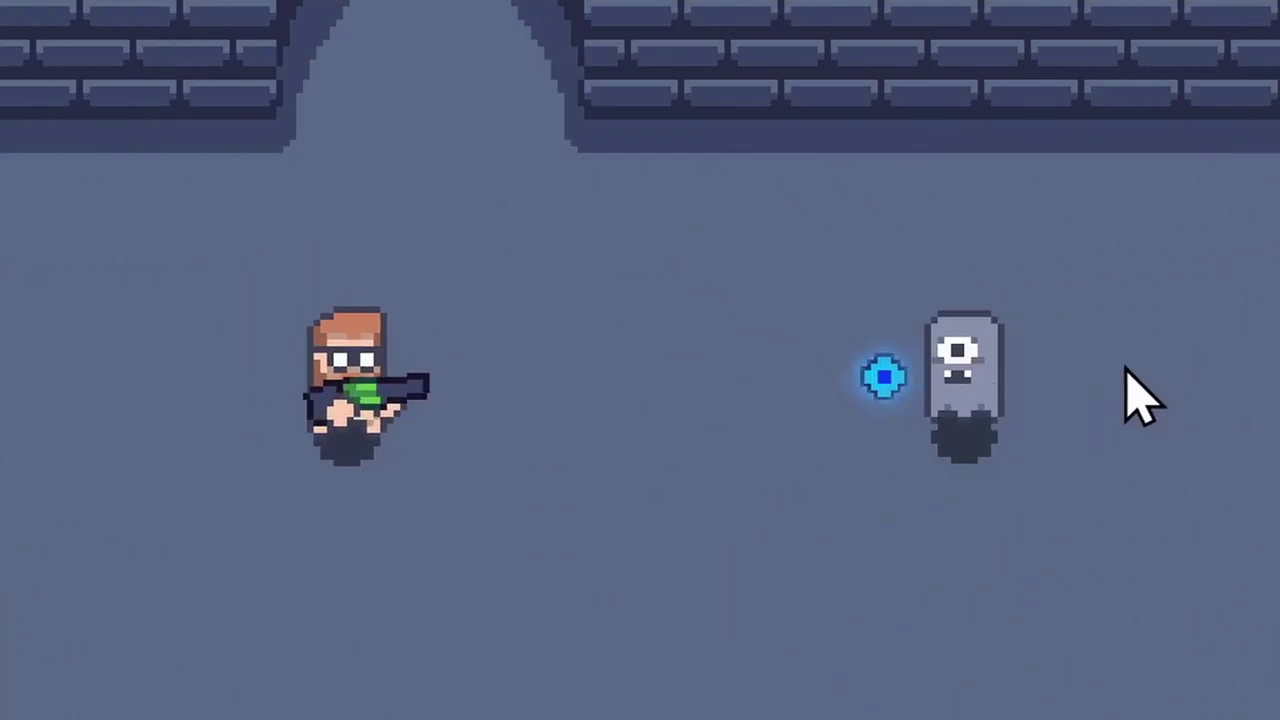
{"action": "key", "text": "a"}
{"action": "key", "text": "w"}
{"action": "key", "text": "d"}
{"action": "key", "text": "s"}
{"action": "key", "text": "a"}
{"action": "key", "text": "w"}
{"action": "left_click", "coordinate": [1099, 379]}
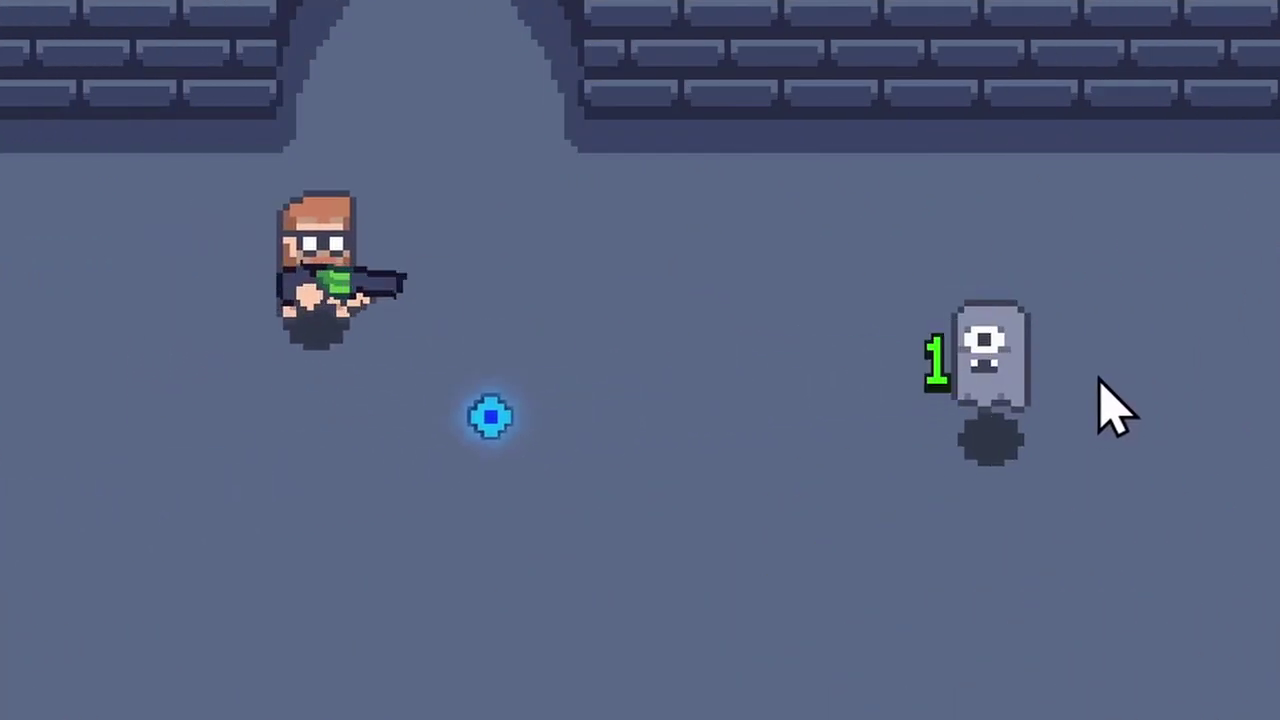
{"action": "left_click", "coordinate": [1099, 379]}
{"action": "key", "text": "a"}
{"action": "key", "text": "a"}
{"action": "left_click", "coordinate": [1099, 379]}
{"action": "key", "text": "a"}
{"action": "left_click", "coordinate": [1099, 379]}
{"action": "key", "text": "s"}
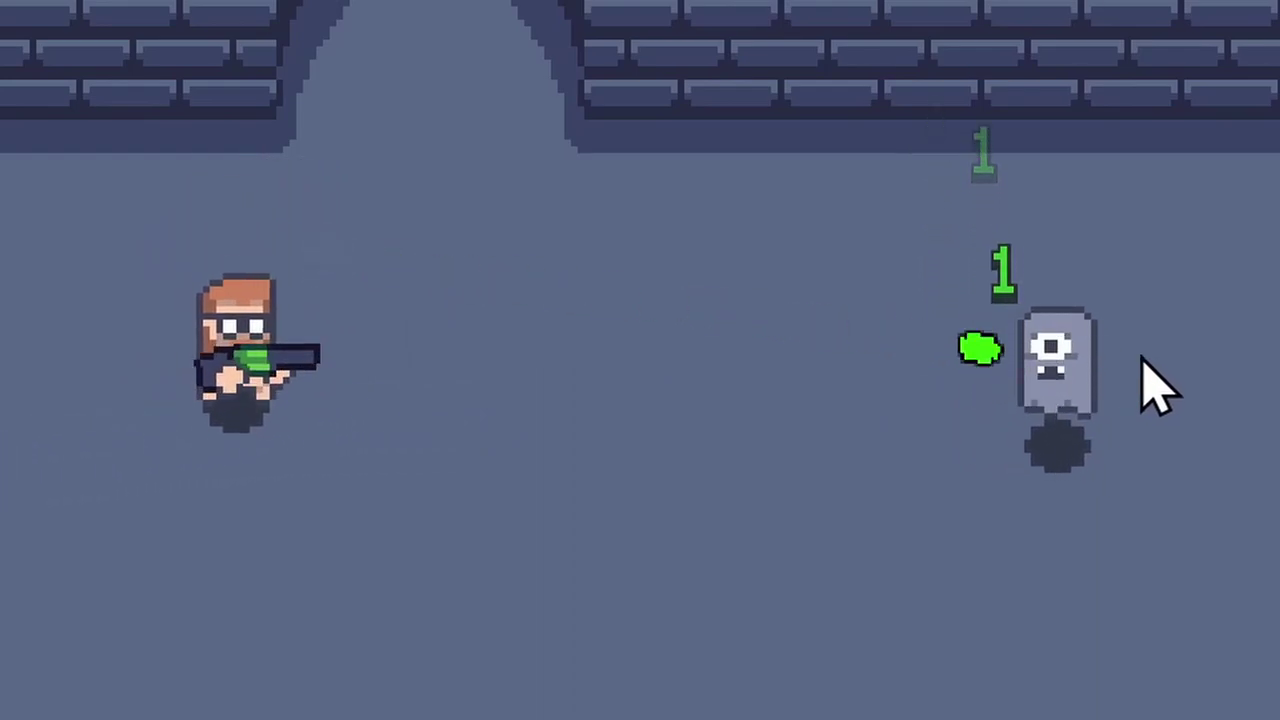
{"action": "left_click", "coordinate": [1230, 395]}
{"action": "key", "text": "a"}
{"action": "left_click", "coordinate": [1233, 390]}
{"action": "left_click", "coordinate": [1234, 391]}
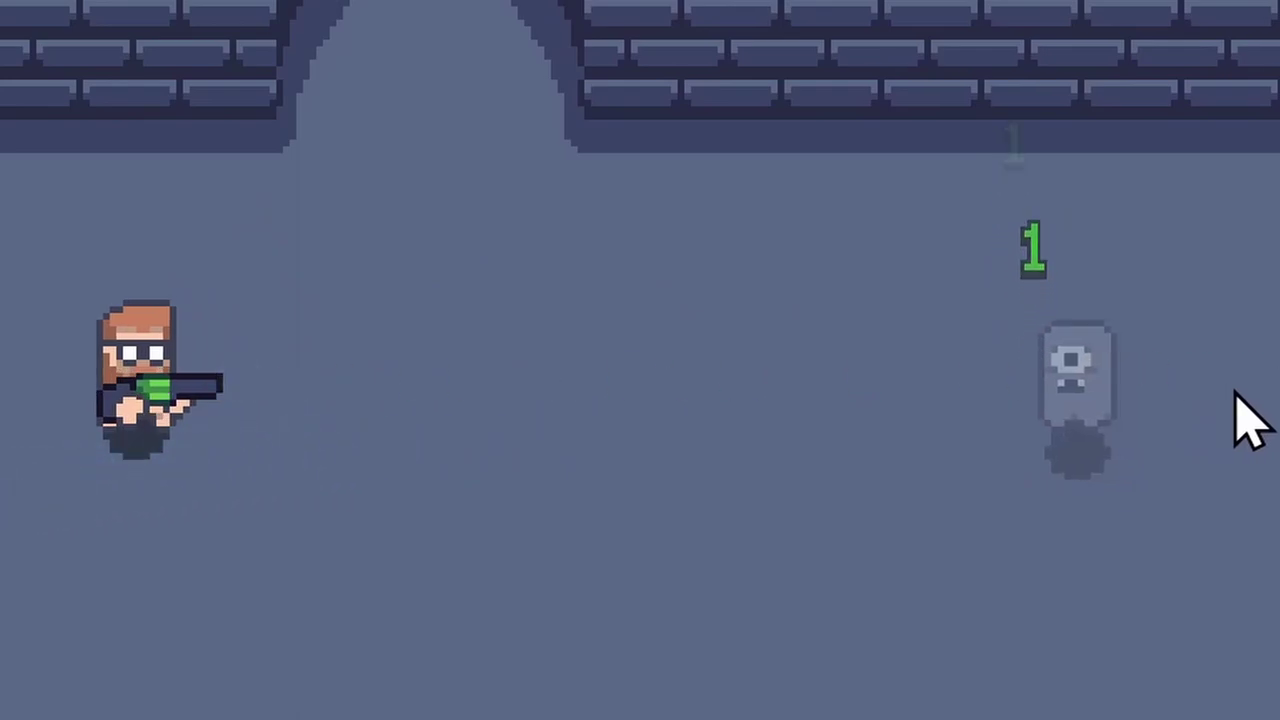
{"action": "key", "text": "d"}
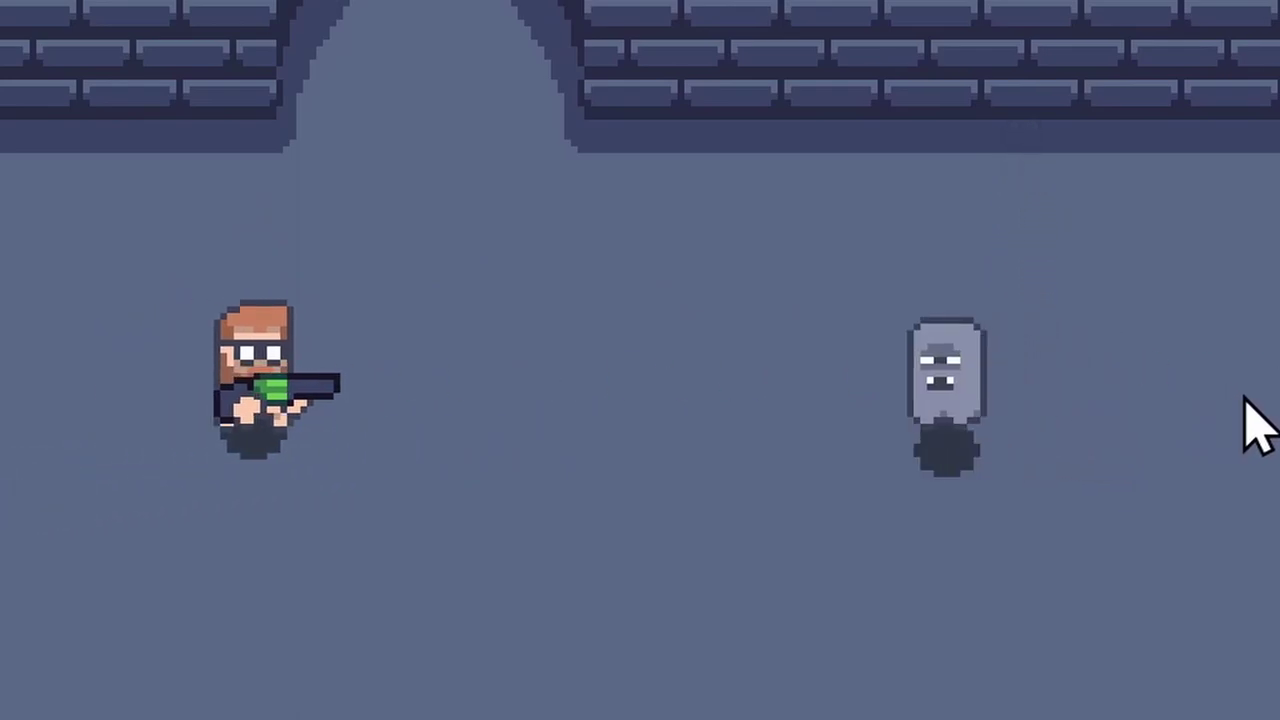
{"action": "left_click", "coordinate": [1245, 398]}
{"action": "key", "text": "a"}
{"action": "left_click", "coordinate": [1245, 398]}
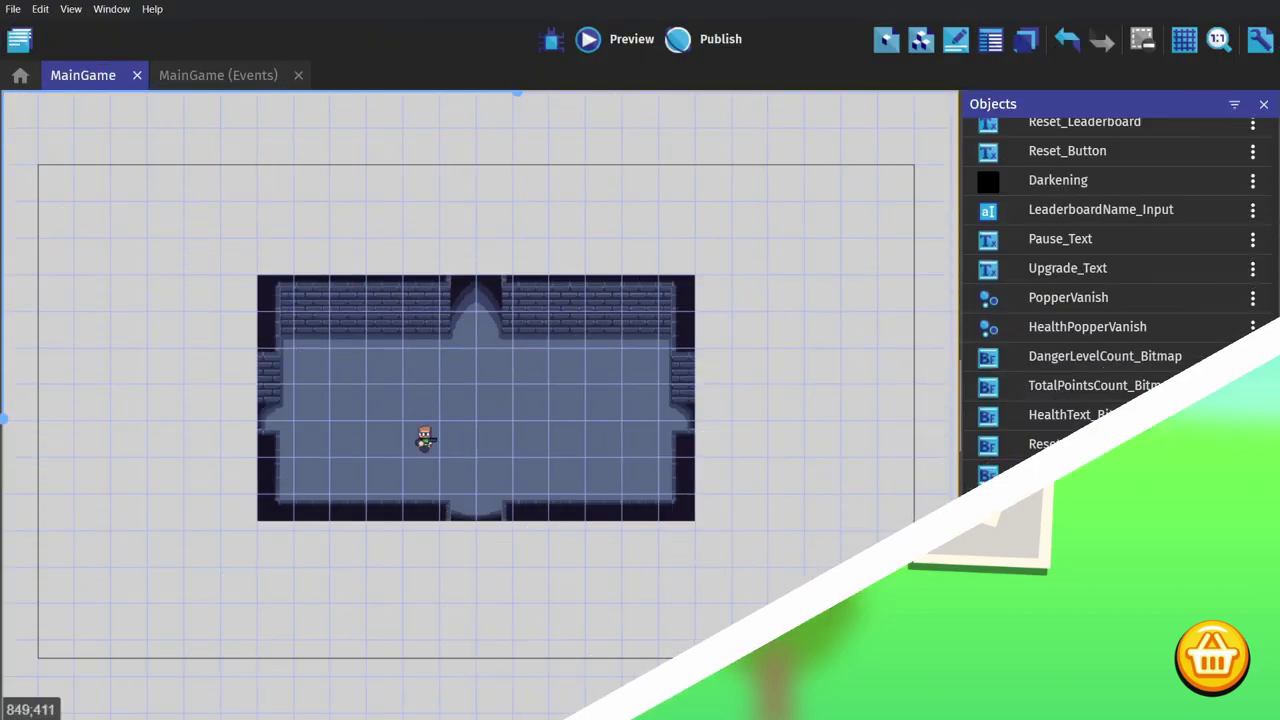
- Place a MenuButton instance in the upper-left corner of the MainGame scene and open its instance properties
{"action": "left_click_drag", "start_coordinate": [1064, 649], "coordinate": [413, 328]}
{"action": "left_click_drag", "start_coordinate": [112, 238], "coordinate": [94, 226]}
{"action": "left_click", "coordinate": [452, 217]}
{"action": "left_click", "coordinate": [950, 46]}
{"action": "middle_click_drag", "start_coordinate": [535, 252], "coordinate": [791, 253]}
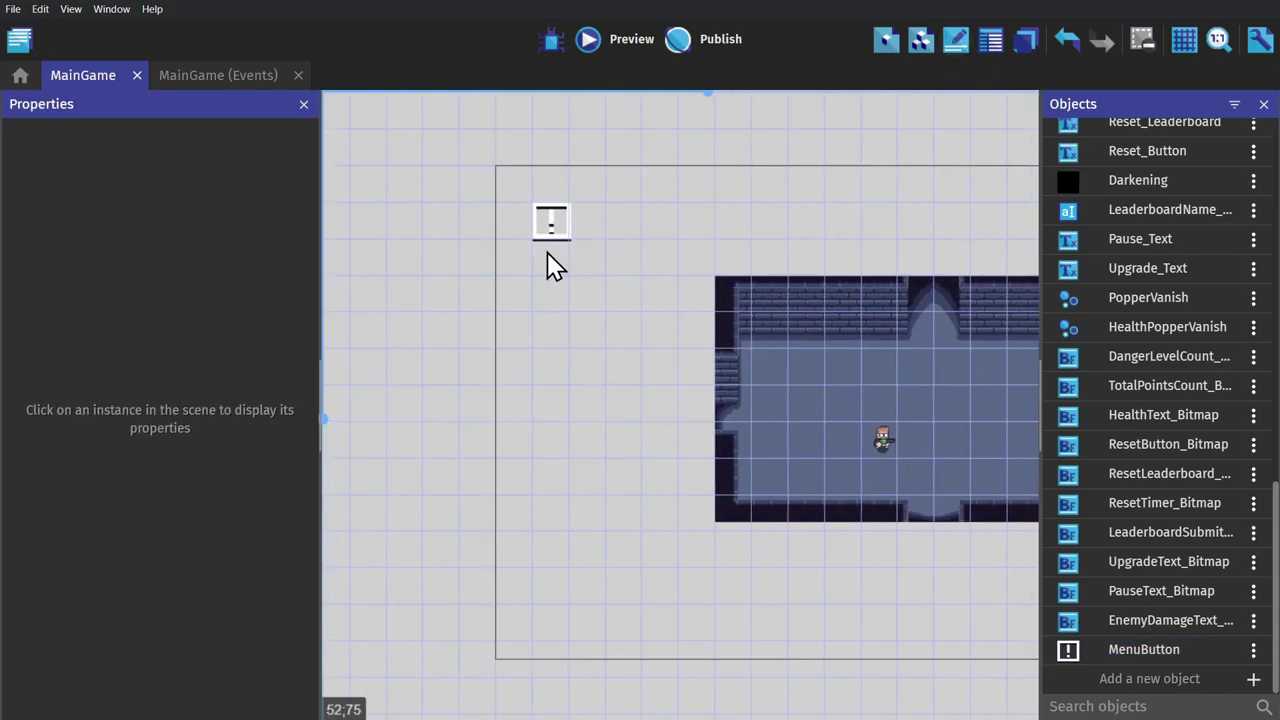
{"action": "left_click", "coordinate": [551, 226]}
{"action": "left_click", "coordinate": [140, 472]}
{"action": "left_click", "coordinate": [100, 543]}
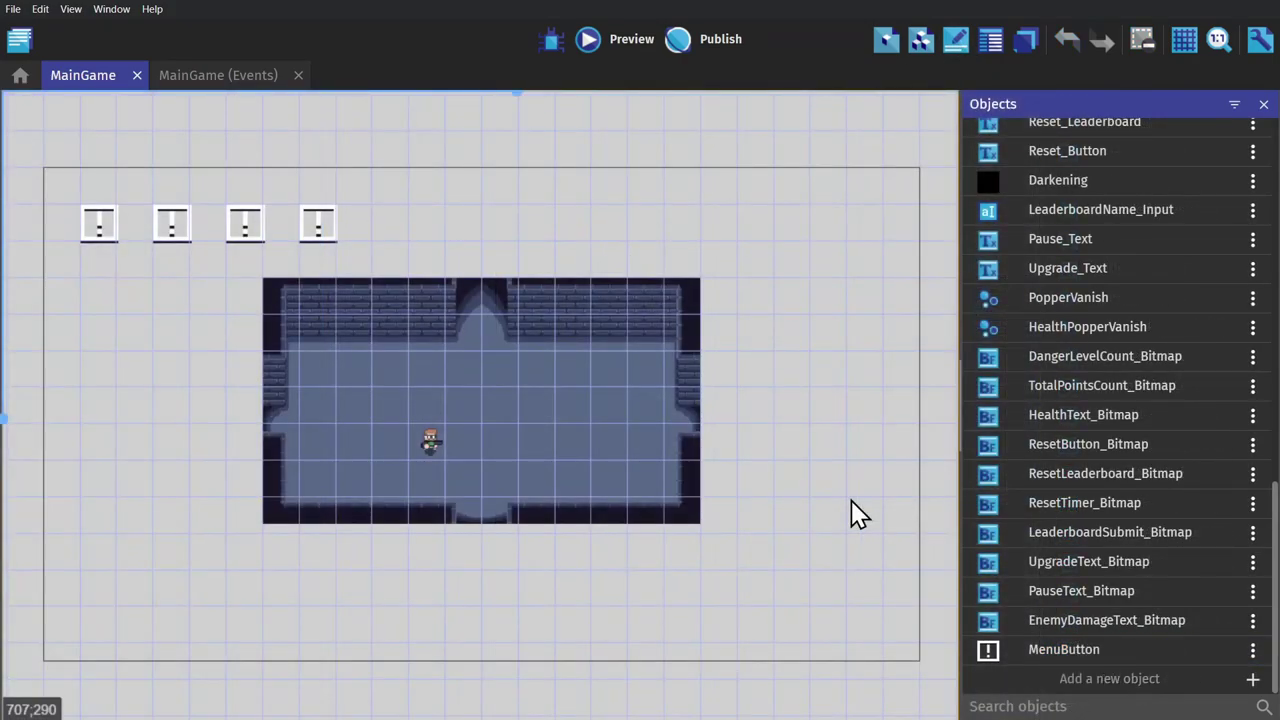
- Review the MenuButton object's behaviors and check the installed behaviors list for Tween and Shake object (position, angle, scale)
{"action": "double_click", "coordinate": [1068, 649]}
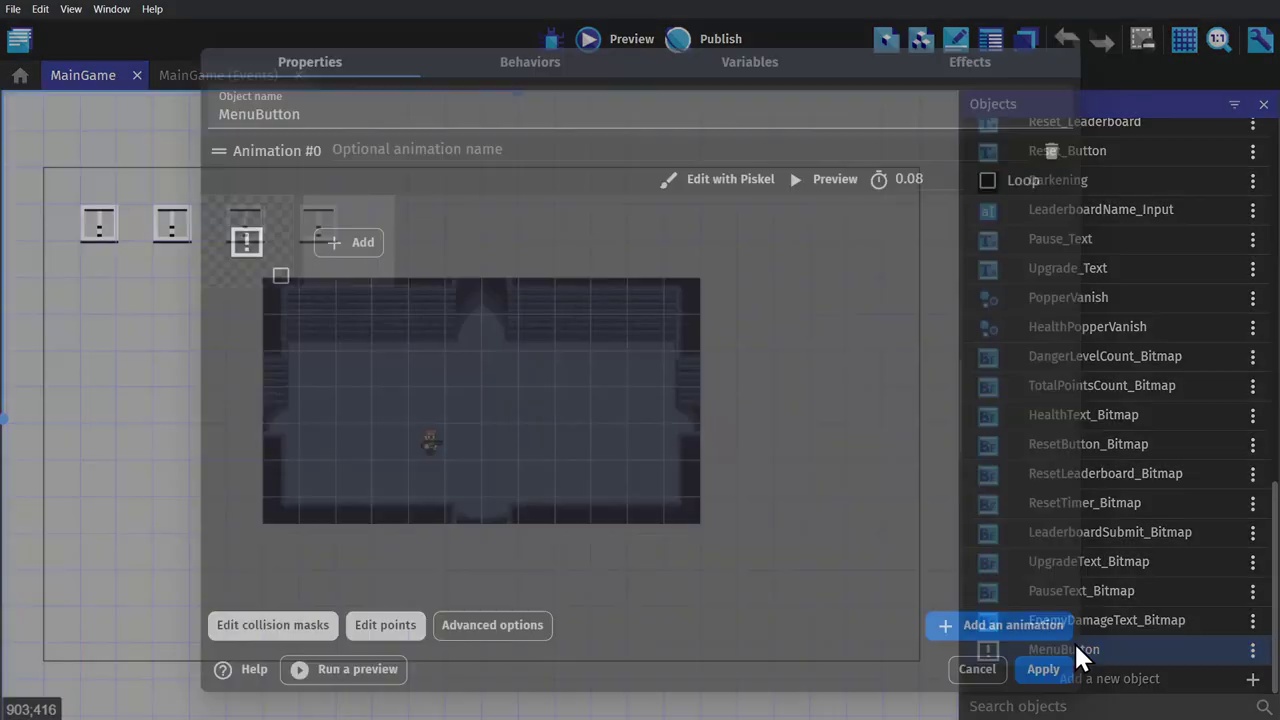
{"action": "left_click", "coordinate": [557, 64]}
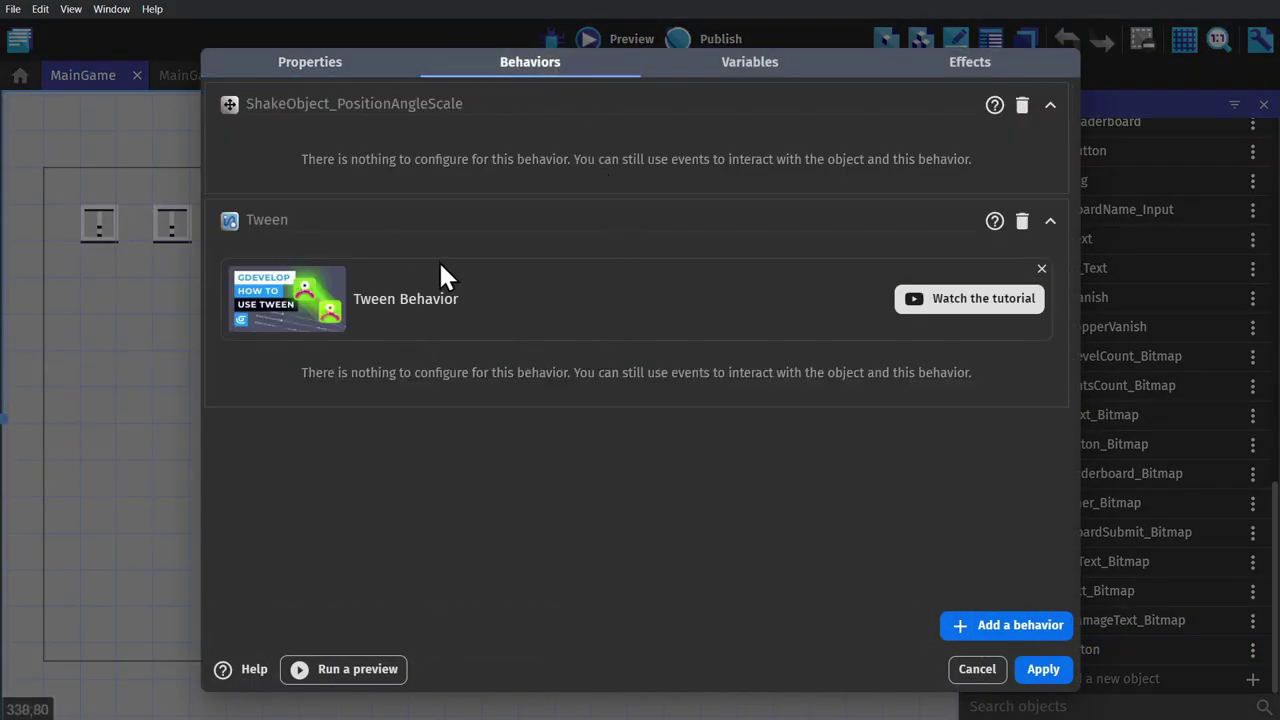
{"action": "left_click", "coordinate": [980, 618]}
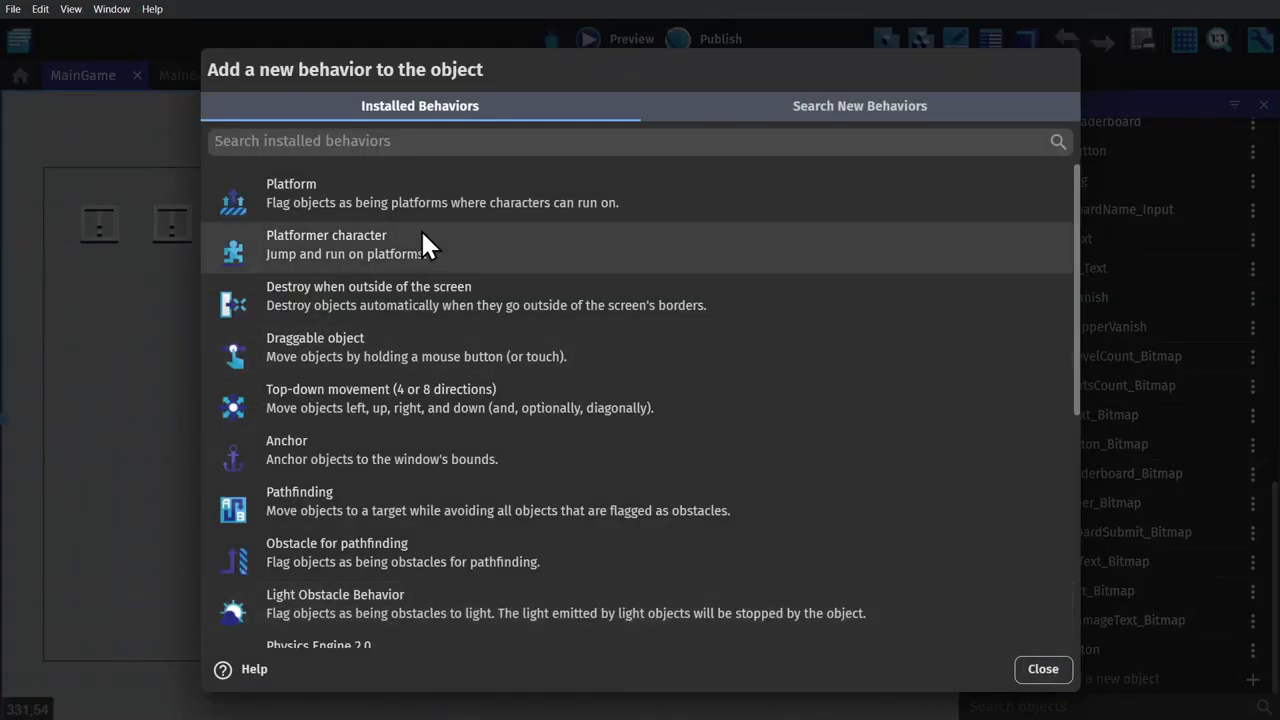
{"action": "scroll", "coordinate": [400, 280], "scroll_direction": "down", "scroll_amount": 3}
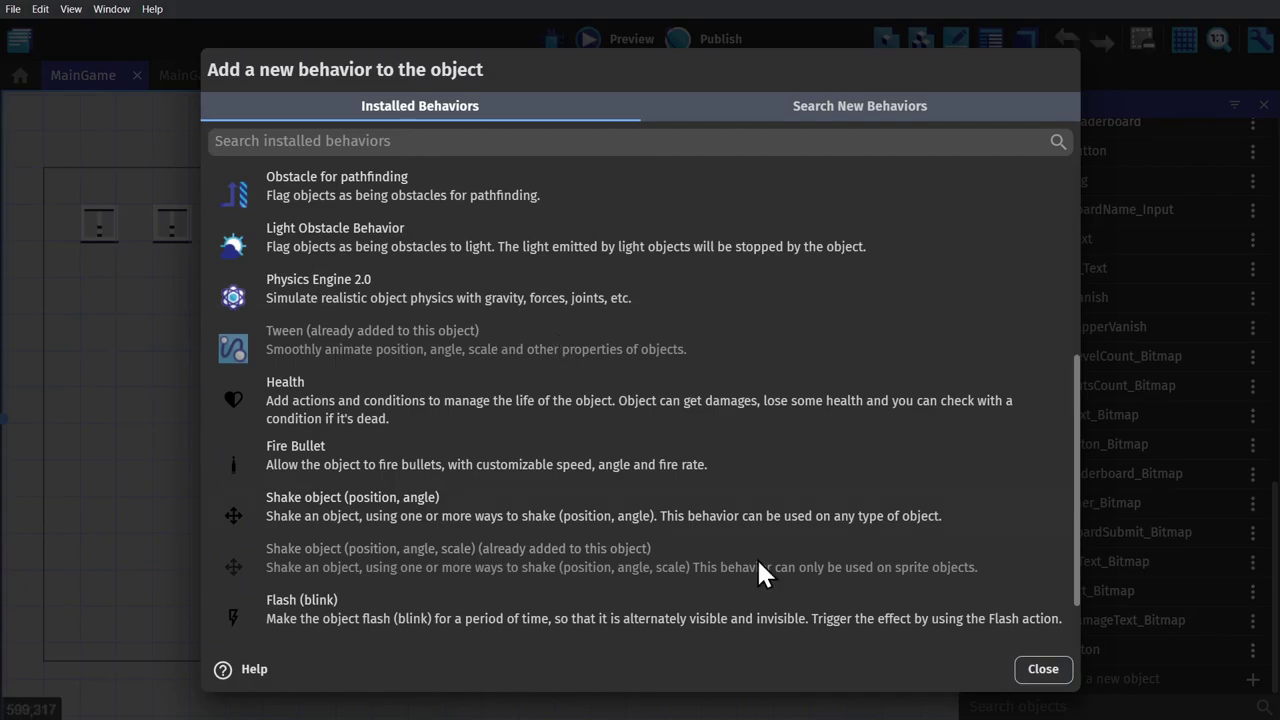
{"action": "left_click", "coordinate": [1043, 669]}
{"action": "left_click", "coordinate": [1050, 669]}
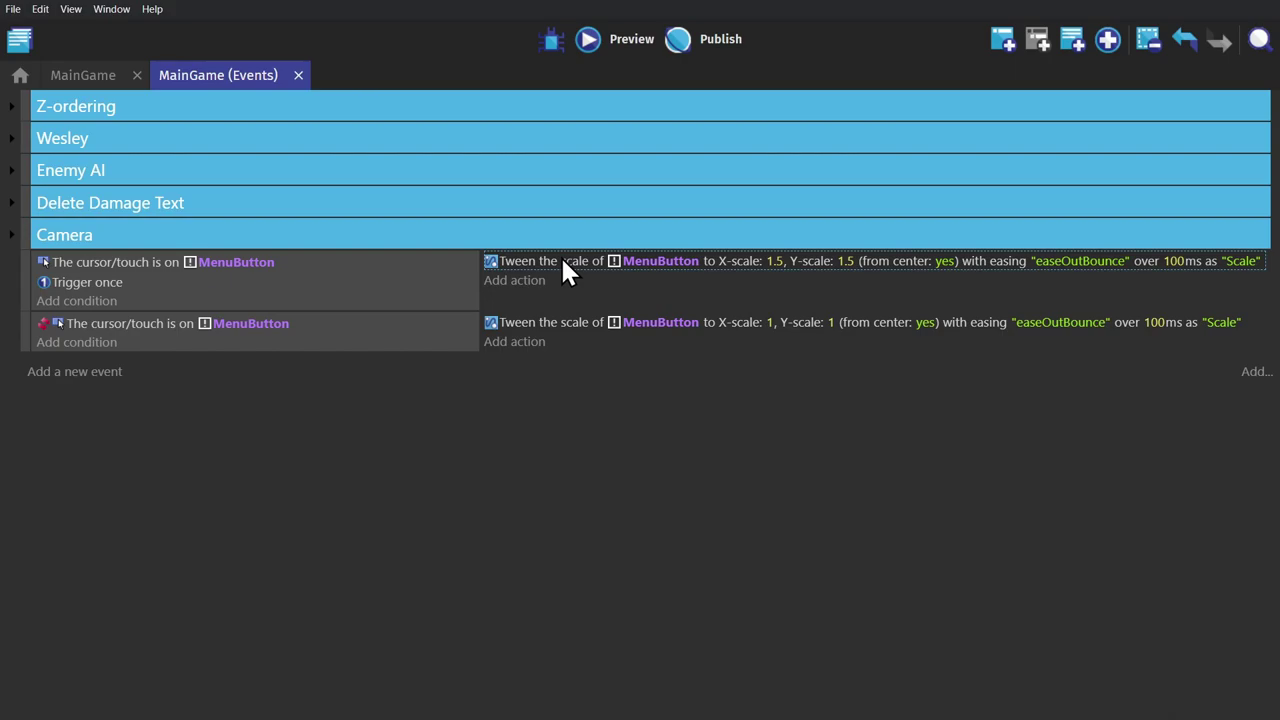
- Review the scale, easing and duration parameters of MenuButton's hover scale tween, browsing the available easing options without changing them
{"action": "double_click", "coordinate": [563, 265]}
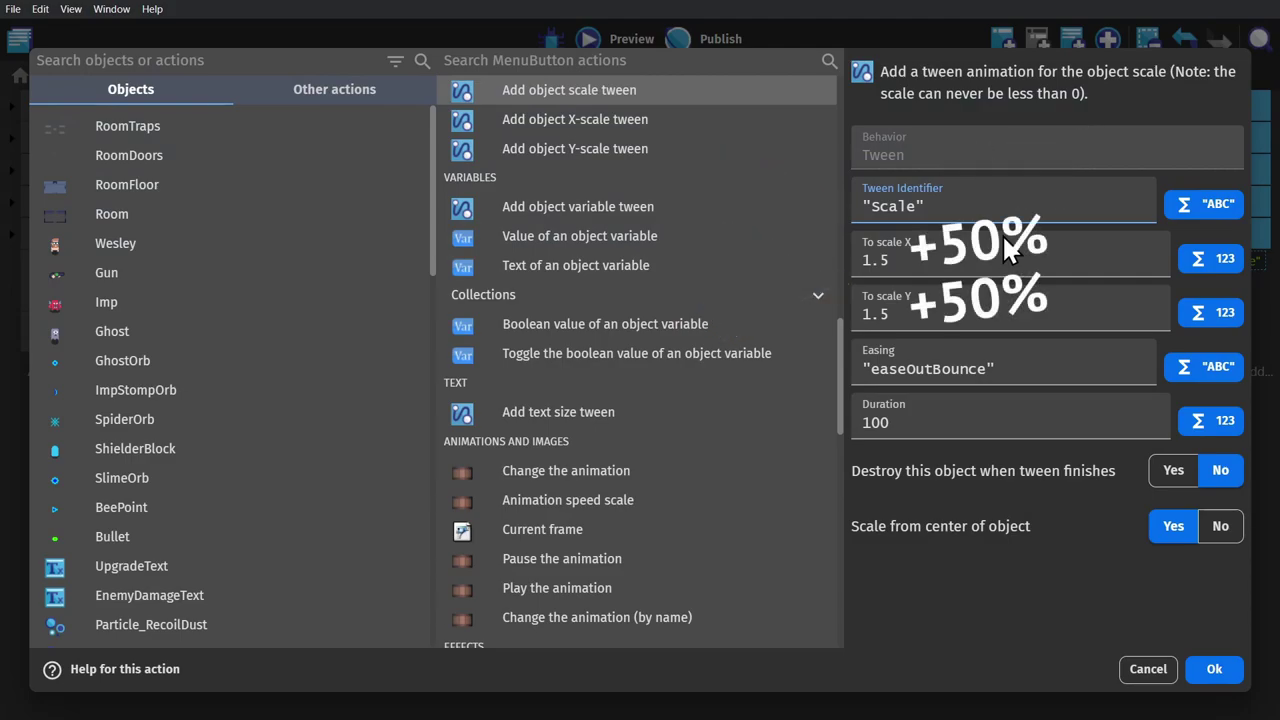
{"action": "left_click", "coordinate": [1002, 258]}
{"action": "left_click", "coordinate": [1030, 369]}
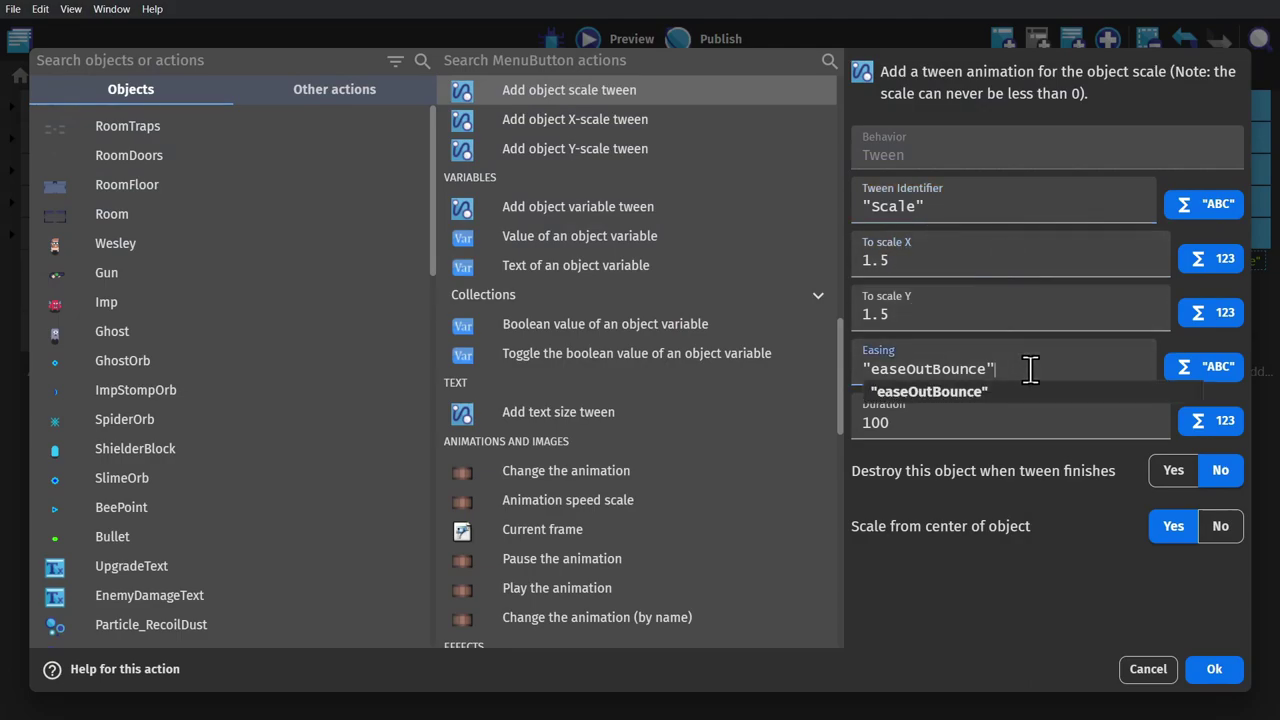
{"action": "triple_click", "coordinate": [1030, 369]}
{"action": "key", "text": "BackSpace"}
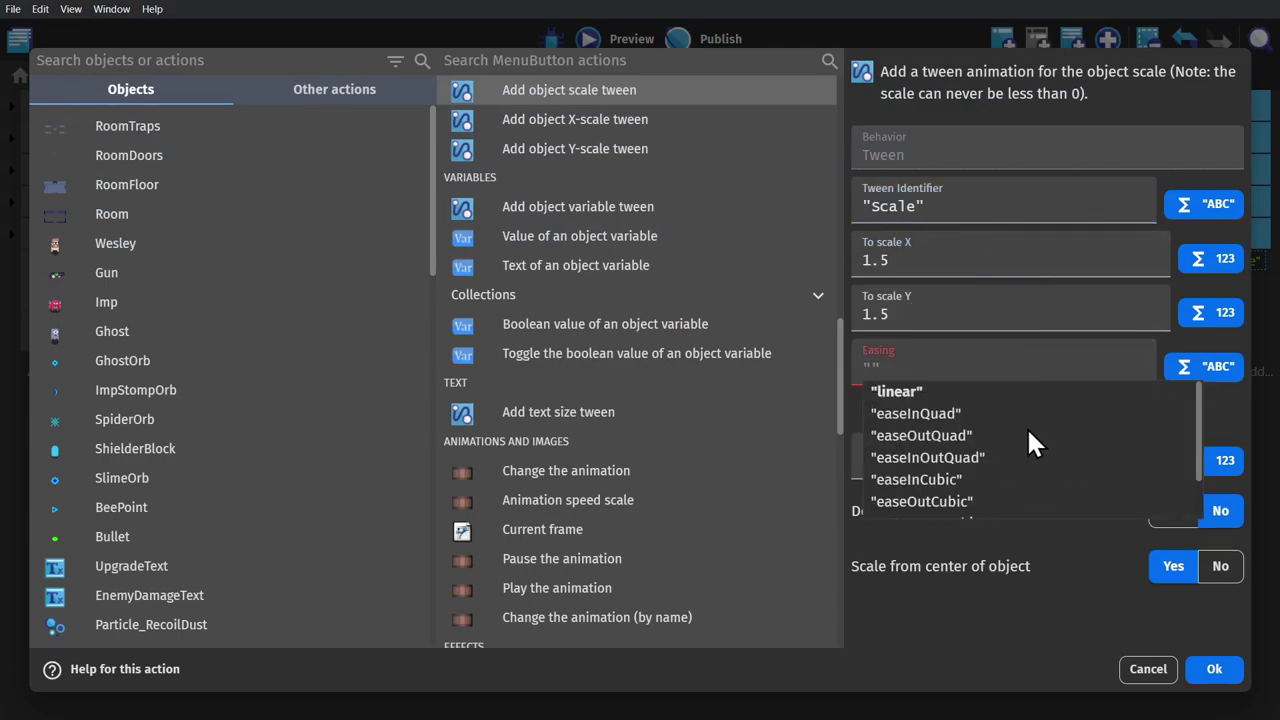
{"action": "scroll", "coordinate": [1024, 451], "scroll_direction": "down", "scroll_amount": 10}
{"action": "scroll", "coordinate": [1024, 451], "scroll_direction": "up", "scroll_amount": 10}
{"action": "key", "text": "ctrl+z"}
{"action": "left_click", "coordinate": [1016, 601]}
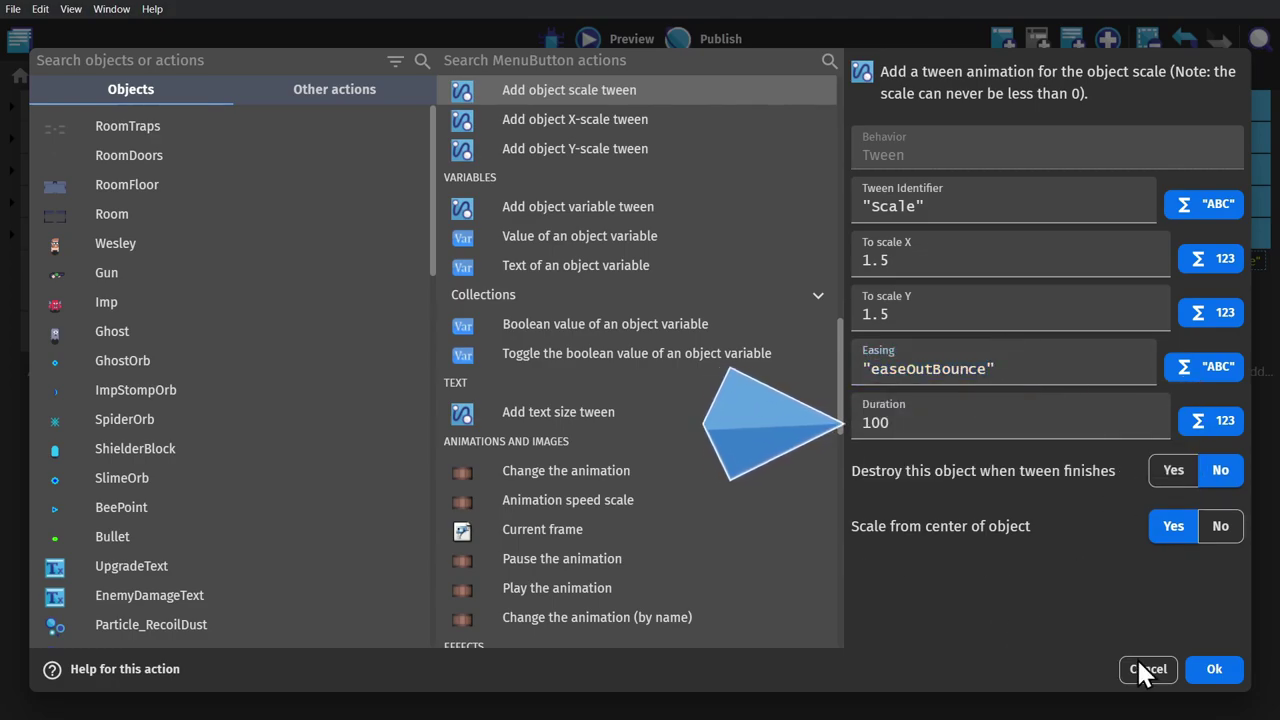
{"action": "left_click", "coordinate": [1214, 670]}
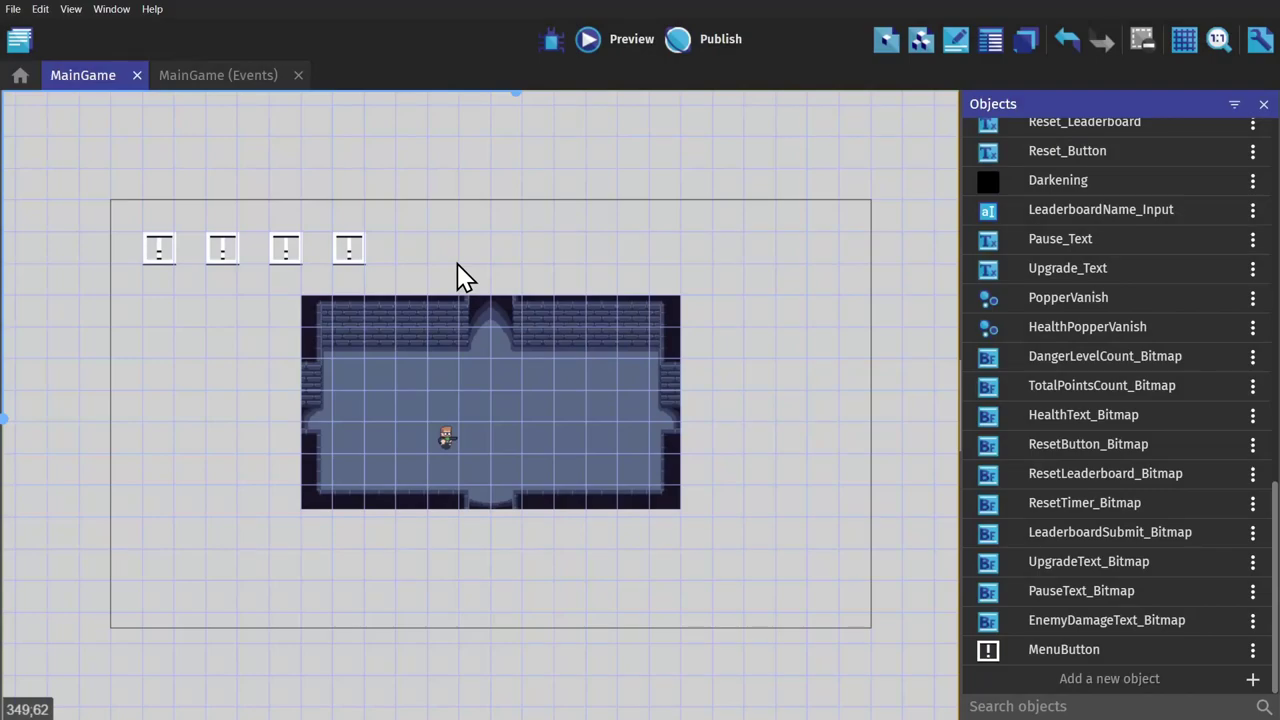
- Add a Play a sound action to the MenuButton hover event and start creating a new sound for it
{"action": "left_click", "coordinate": [212, 84]}
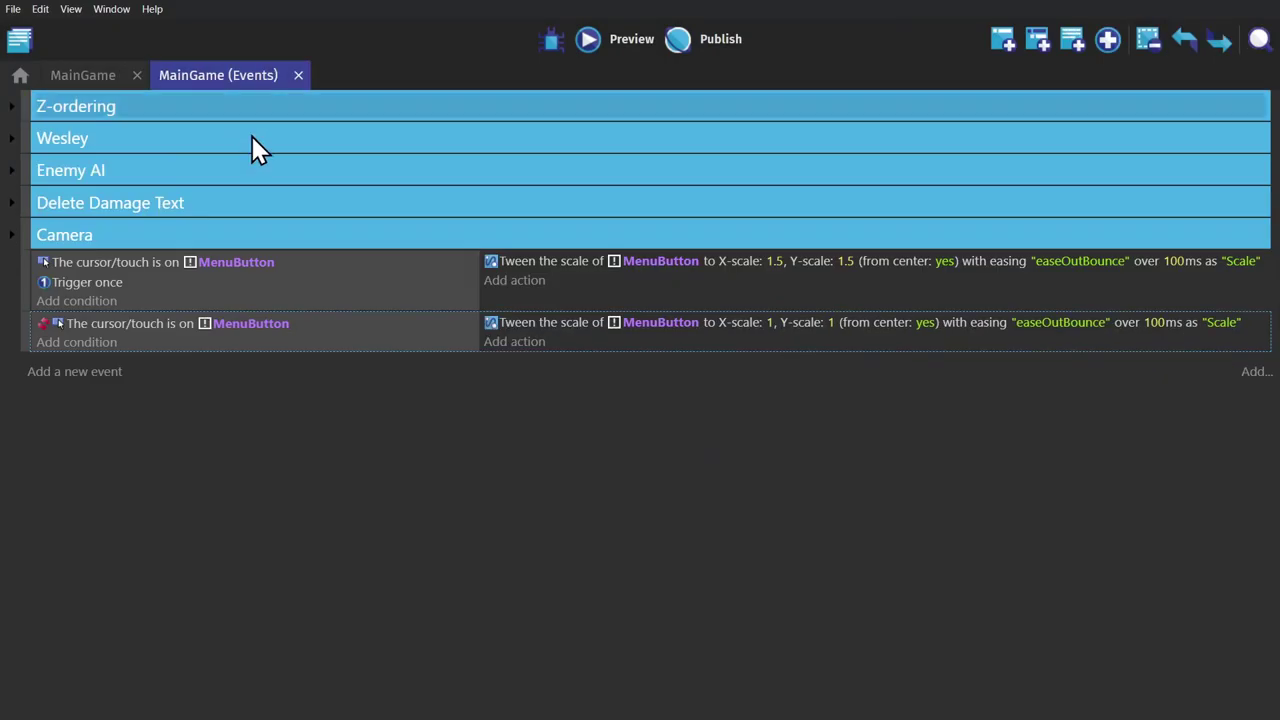
{"action": "left_click", "coordinate": [512, 285]}
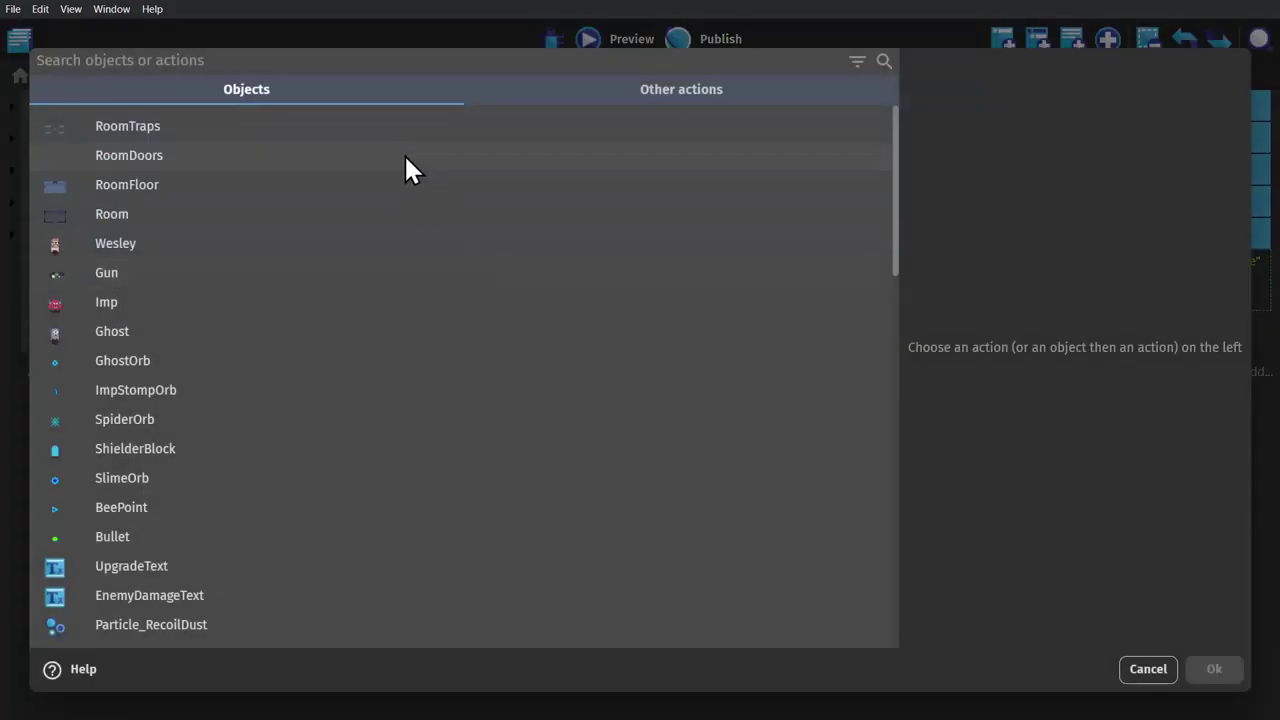
{"action": "type", "text": "play"}
{"action": "left_click", "coordinate": [207, 360]}
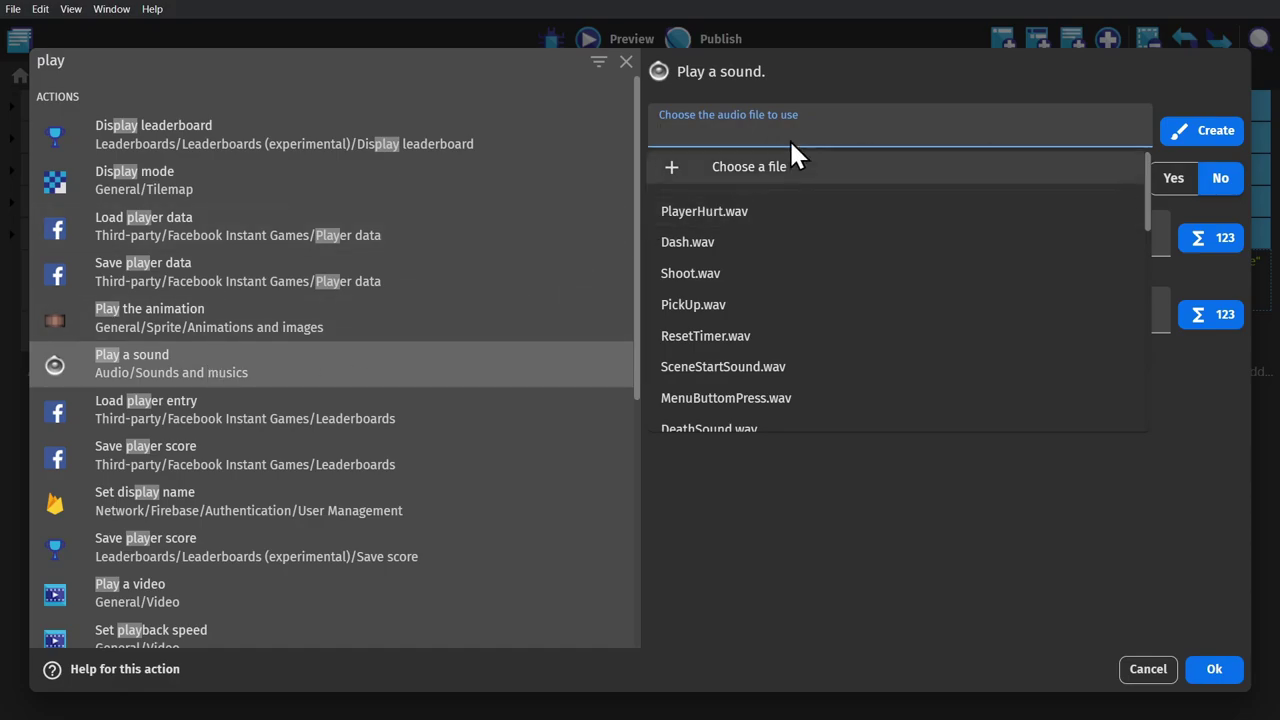
{"action": "left_click", "coordinate": [1198, 95]}
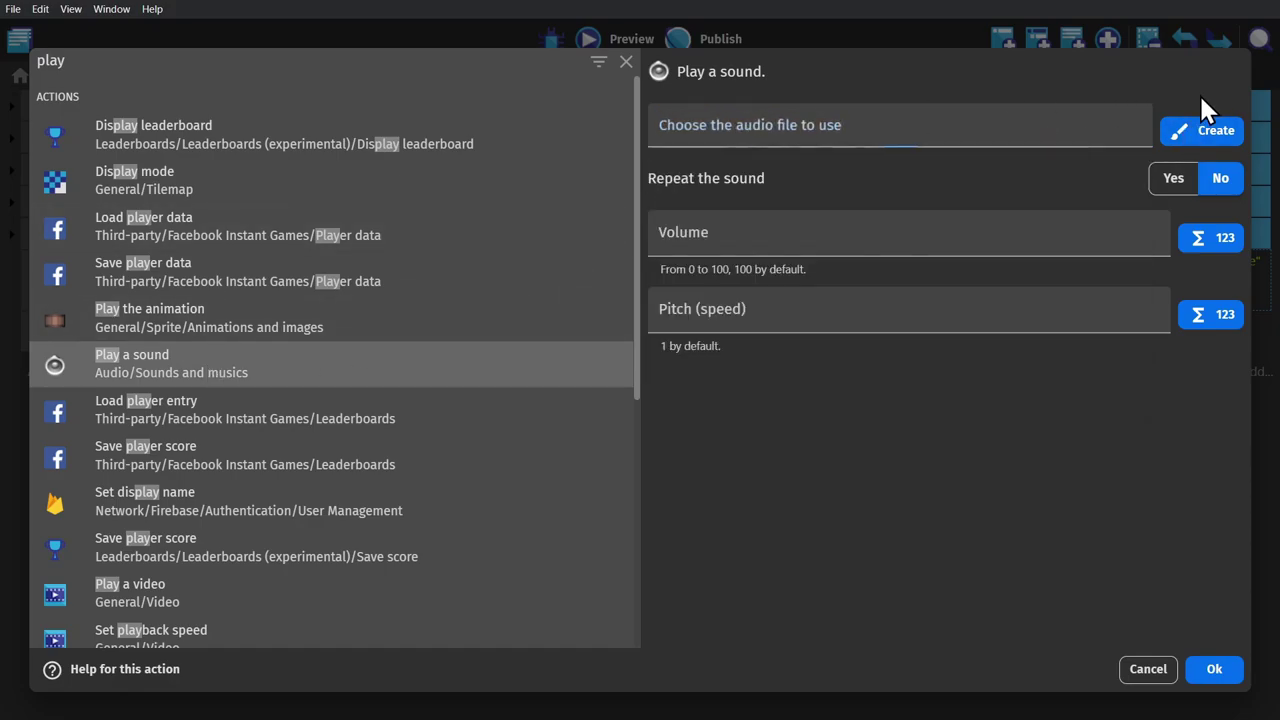
{"action": "left_click", "coordinate": [1199, 128]}
- Generate Blip/select sound variations in JFXR and save the chosen one as Bleep.wav
{"action": "left_click", "coordinate": [255, 333]}
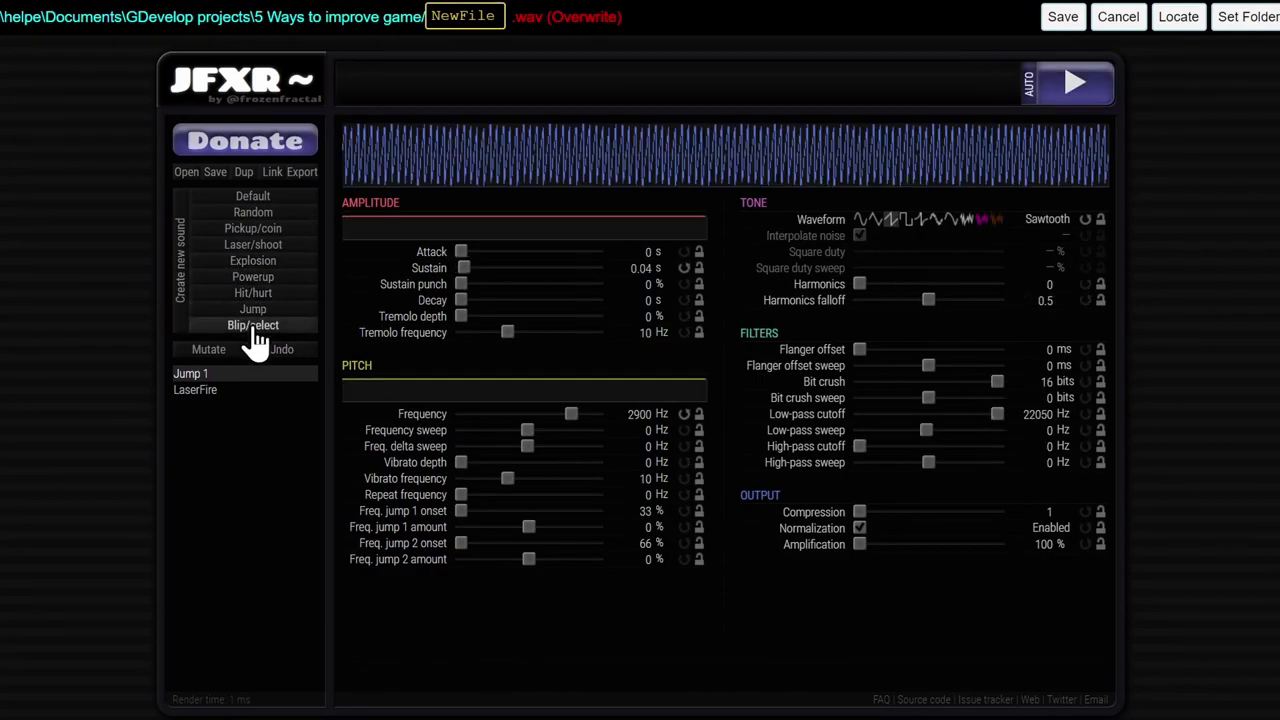
{"action": "left_click", "coordinate": [255, 333]}
{"action": "left_click", "coordinate": [255, 333]}
{"action": "left_click", "coordinate": [255, 333]}
{"action": "left_click", "coordinate": [255, 333]}
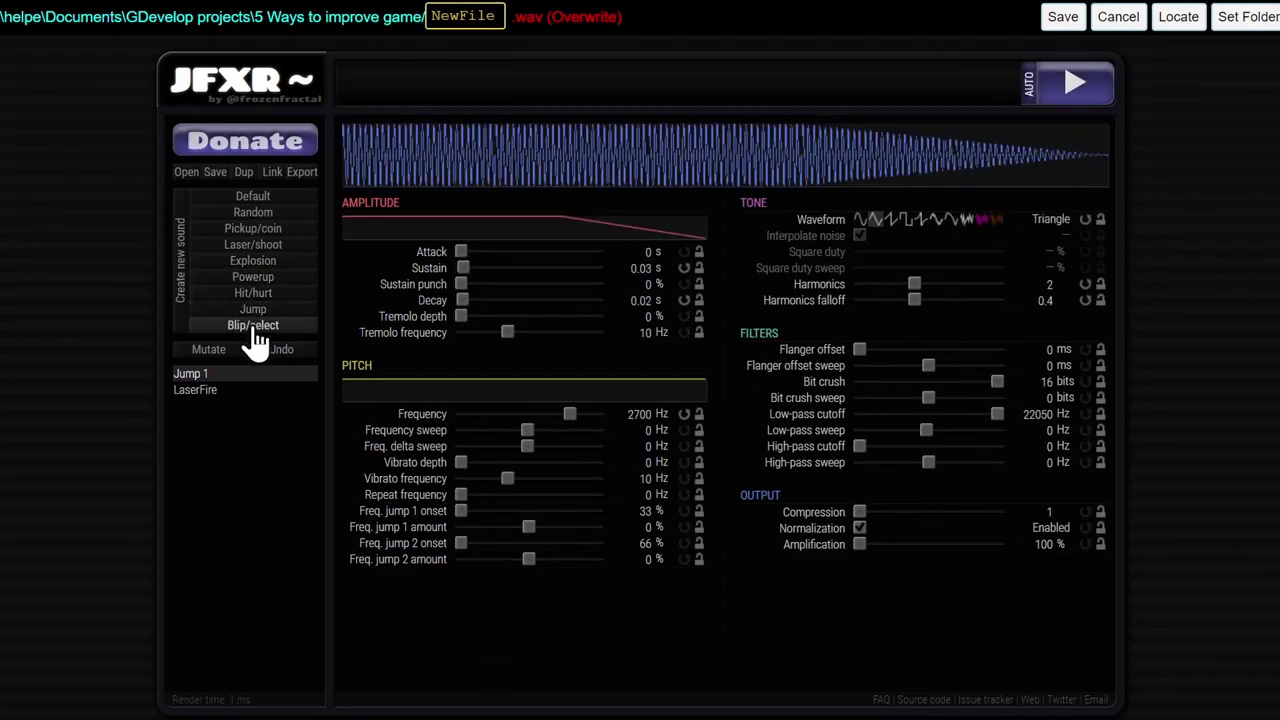
{"action": "left_click", "coordinate": [255, 333]}
{"action": "left_click", "coordinate": [255, 333]}
{"action": "left_click", "coordinate": [255, 333]}
{"action": "left_click", "coordinate": [255, 333]}
{"action": "left_click", "coordinate": [255, 333]}
{"action": "left_click", "coordinate": [255, 333]}
{"action": "left_click", "coordinate": [255, 333]}
{"action": "left_click", "coordinate": [255, 333]}
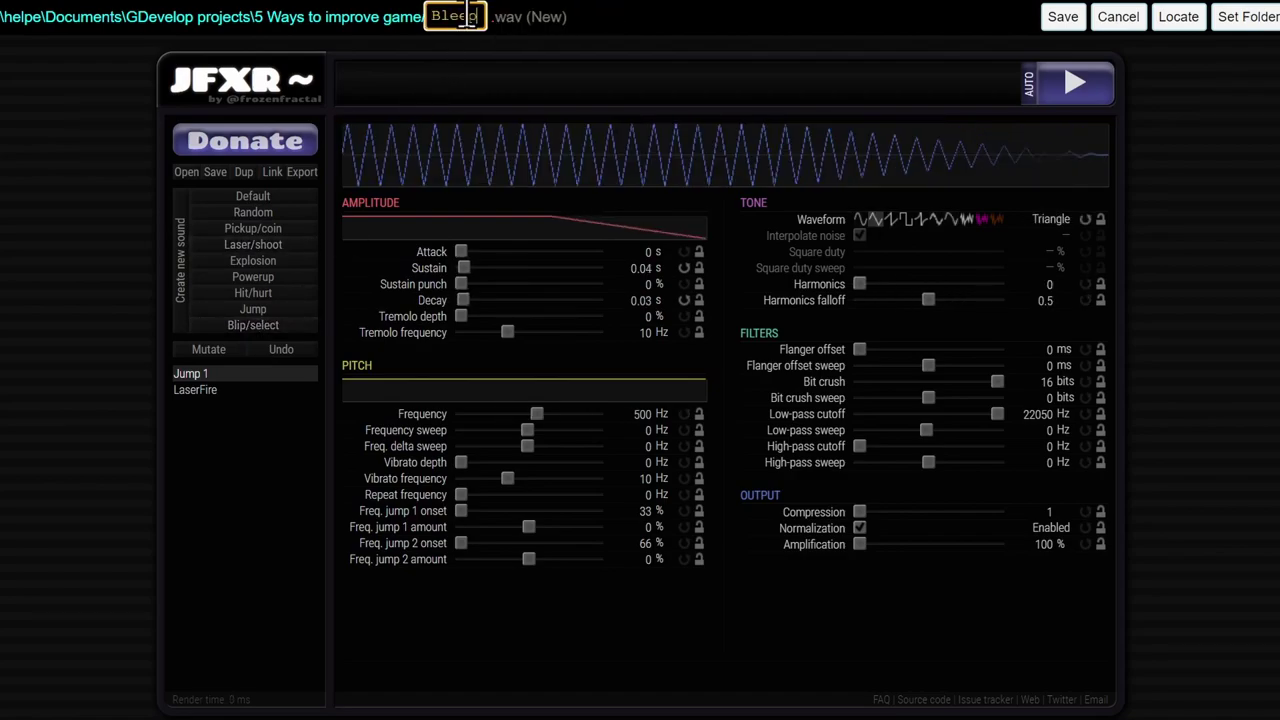
{"action": "left_click", "coordinate": [1063, 17]}
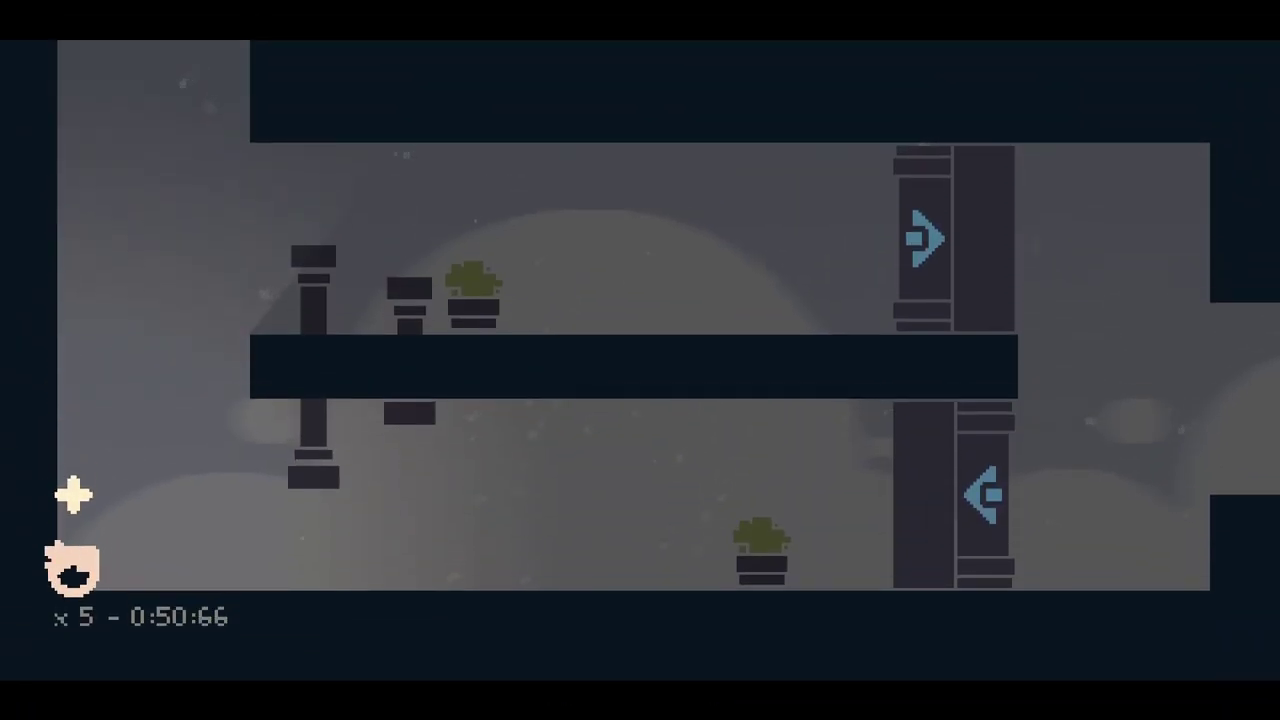
{"action": "key", "text": "Left"}
{"action": "key", "text": "space"}
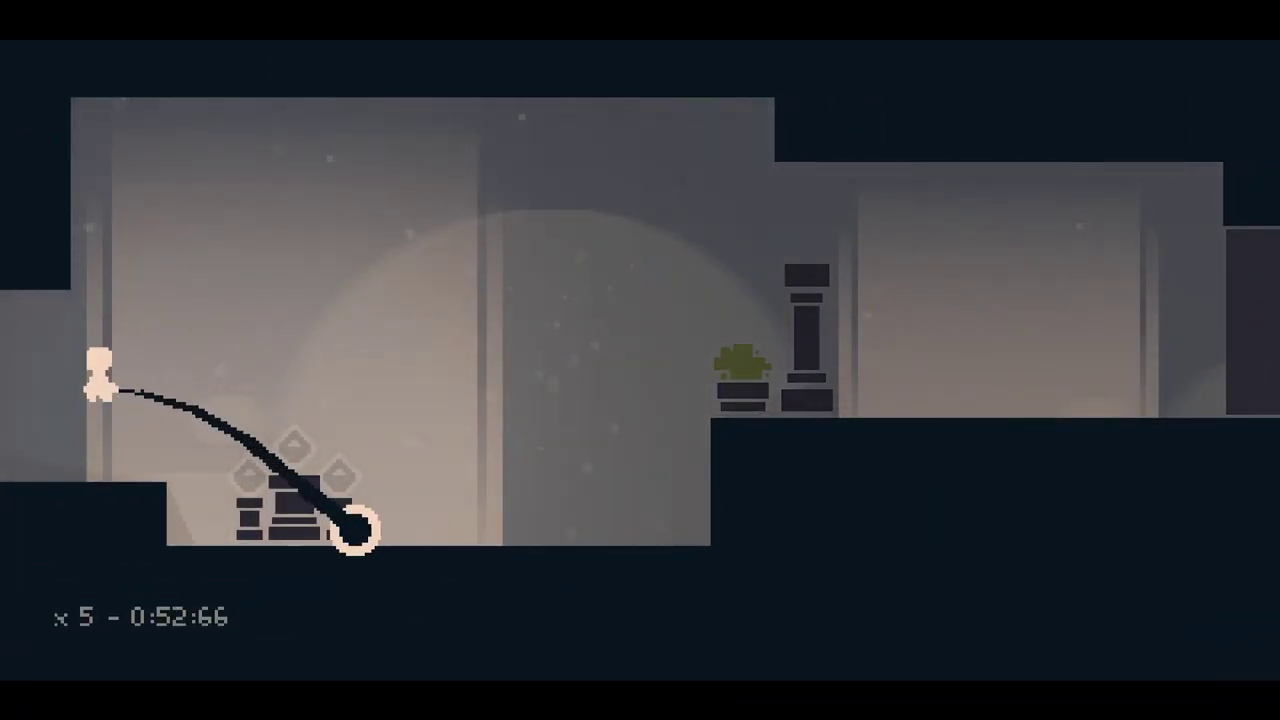
{"action": "left_click", "coordinate": [791, 557]}
{"action": "left_click", "coordinate": [391, 557]}
{"action": "left_click", "coordinate": [69, 420]}
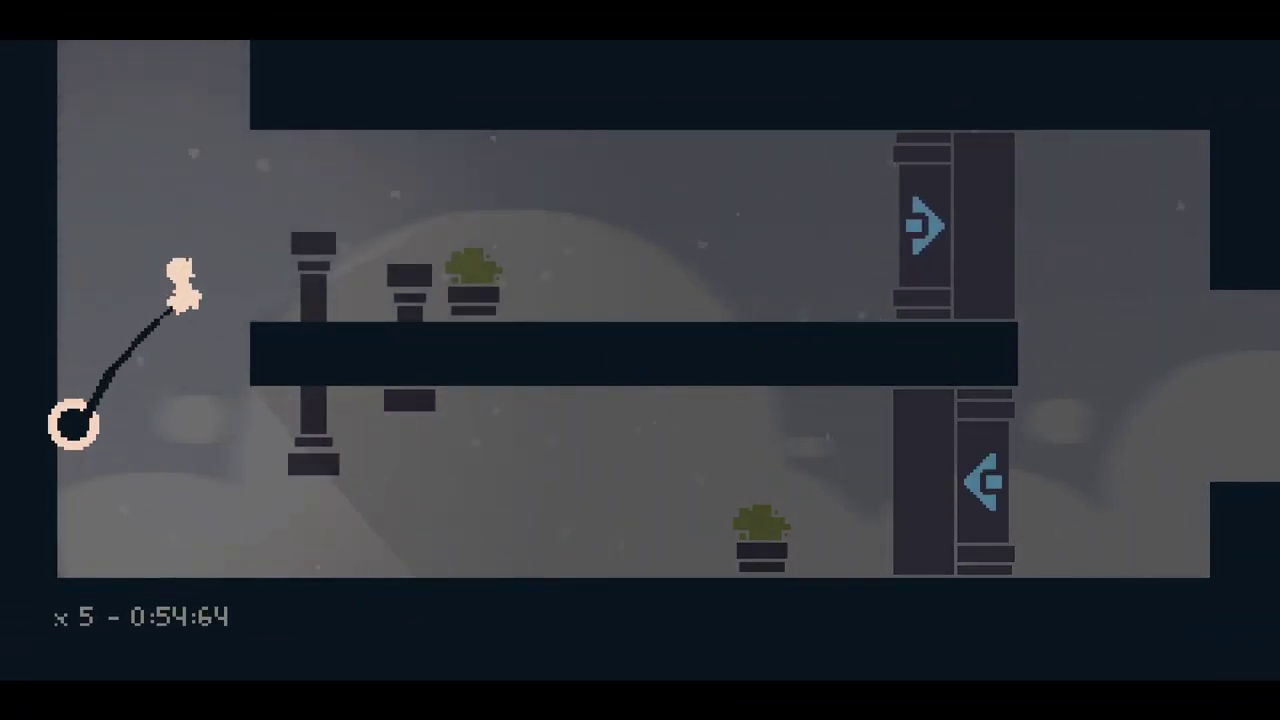
{"action": "left_click", "coordinate": [345, 247]}
{"action": "key", "text": "Right"}
{"action": "key", "text": "Left"}
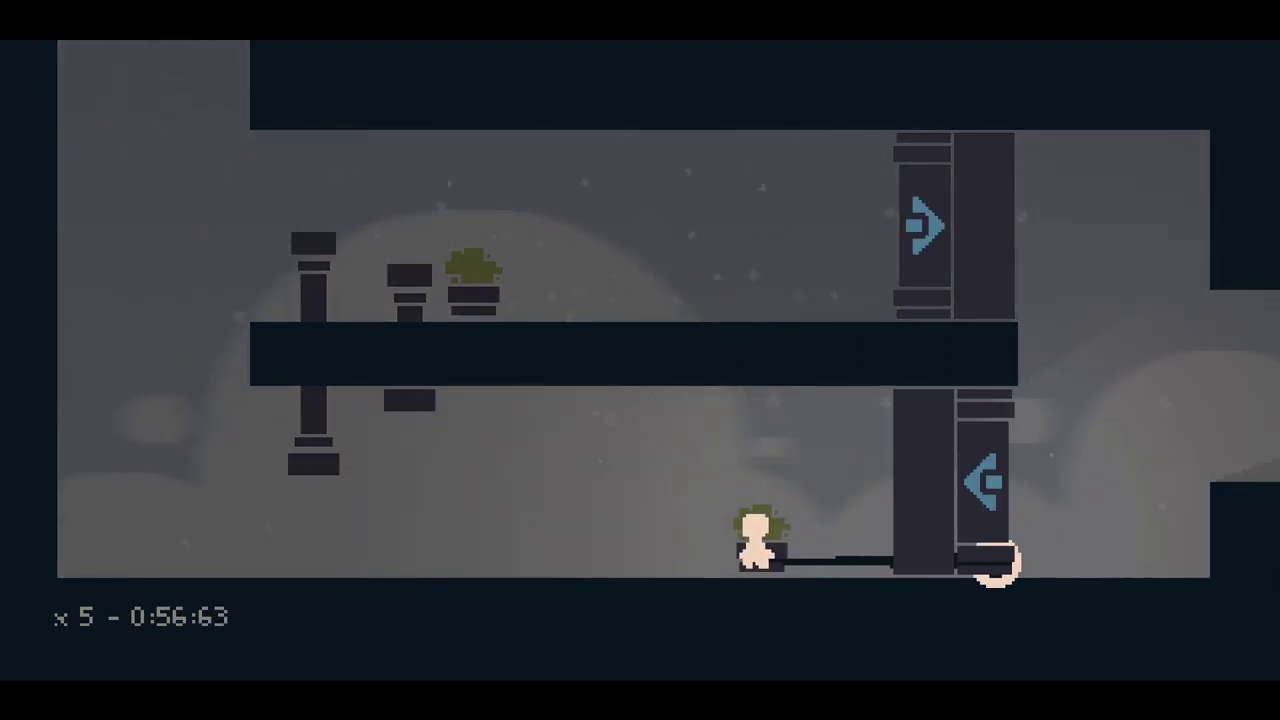
{"action": "left_click", "coordinate": [169, 517]}
{"action": "left_click", "coordinate": [197, 277]}
{"action": "left_click", "coordinate": [349, 303]}
{"action": "left_click", "coordinate": [73, 175]}
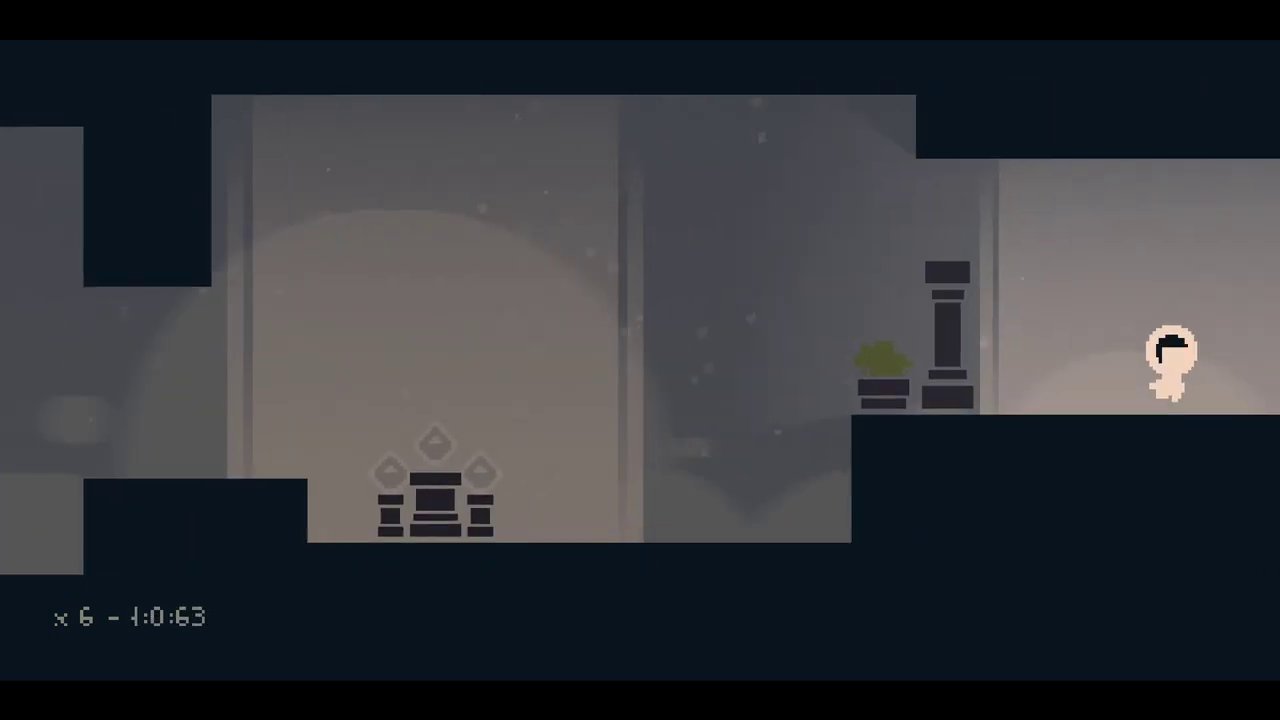
{"action": "key", "text": "Left"}
{"action": "key", "text": "Left"}
{"action": "key", "text": "space"}
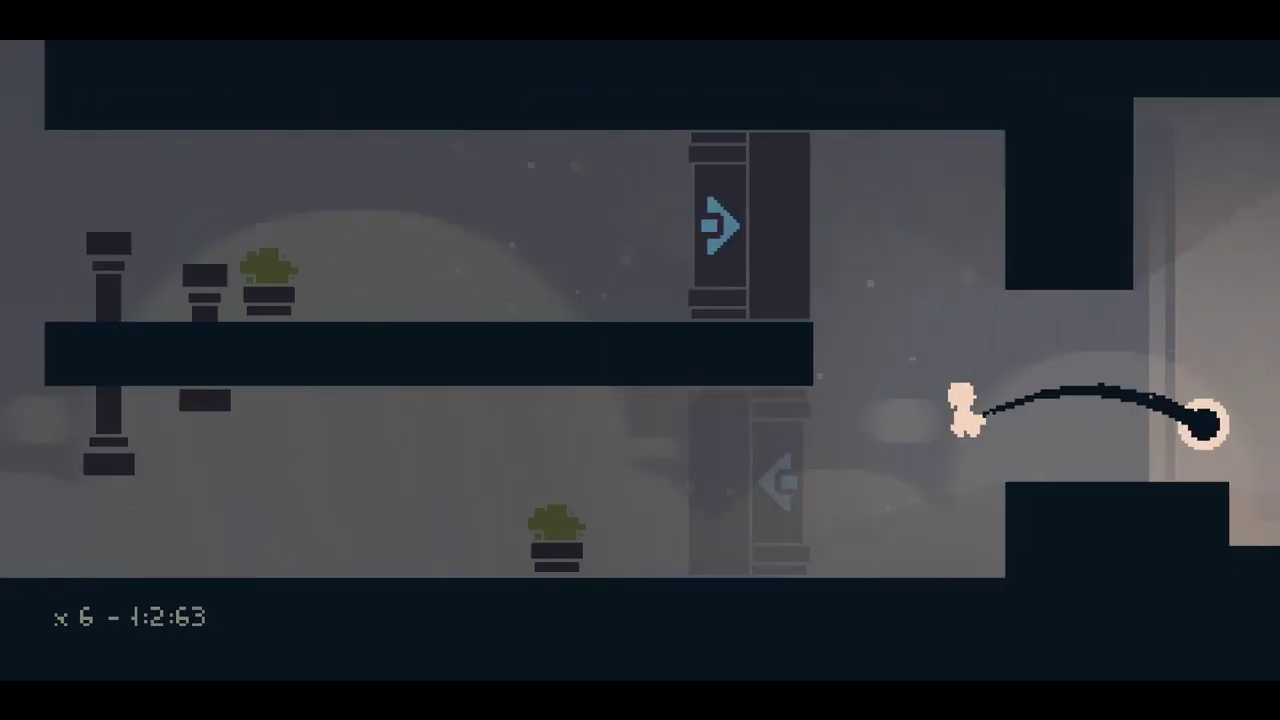
{"action": "key", "text": "space"}
{"action": "key", "text": "Right"}
{"action": "key", "text": "space"}
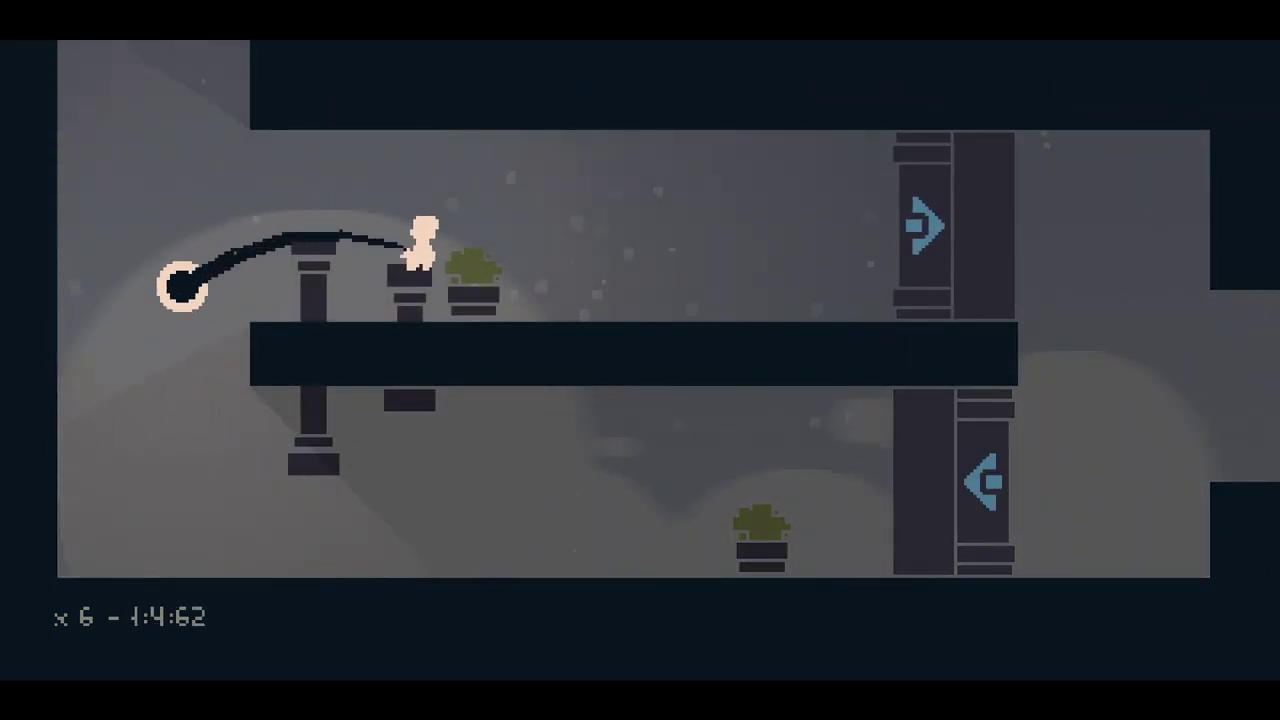
{"action": "key", "text": "Left"}
{"action": "key", "text": "space"}
{"action": "key", "text": "space"}
{"action": "key", "text": "space"}
{"action": "key", "text": "Right"}
{"action": "key", "text": "space"}
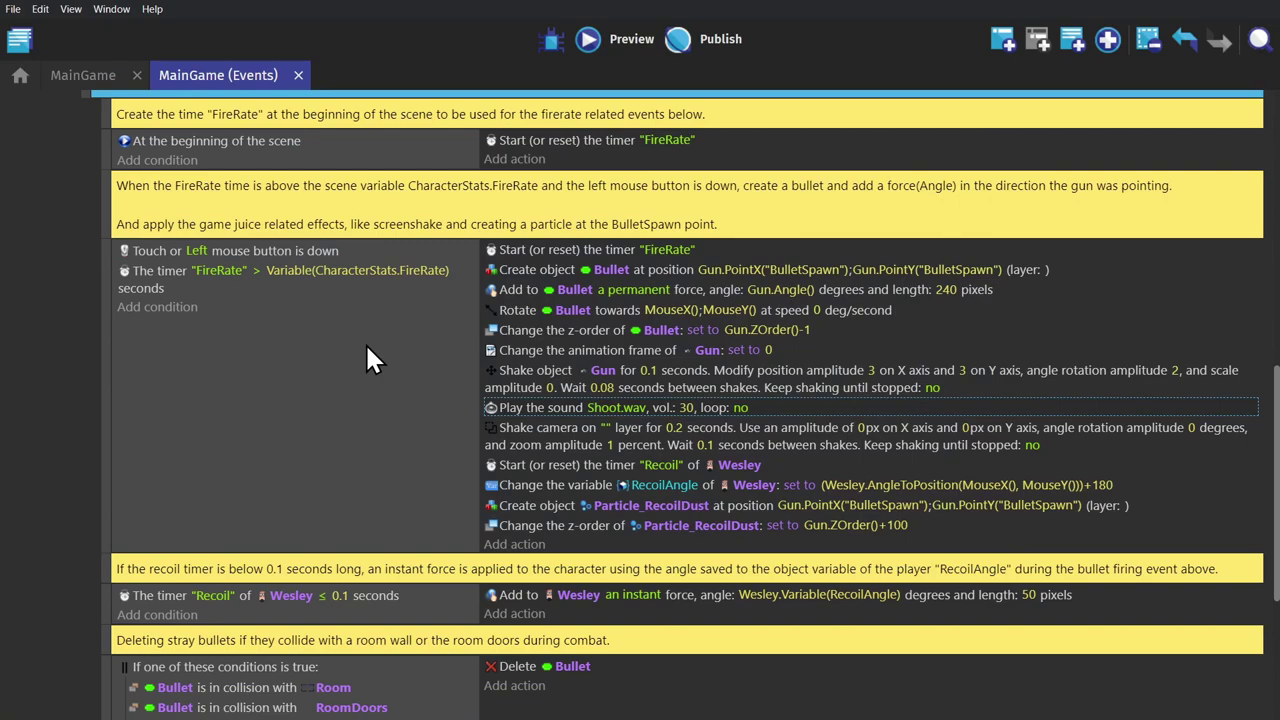
- Set the FireRate timer condition of the bullet firing event to 0.05 seconds
{"action": "left_click", "coordinate": [326, 269]}
{"action": "type", "text": "0.05"}
{"action": "key", "text": "Return"}
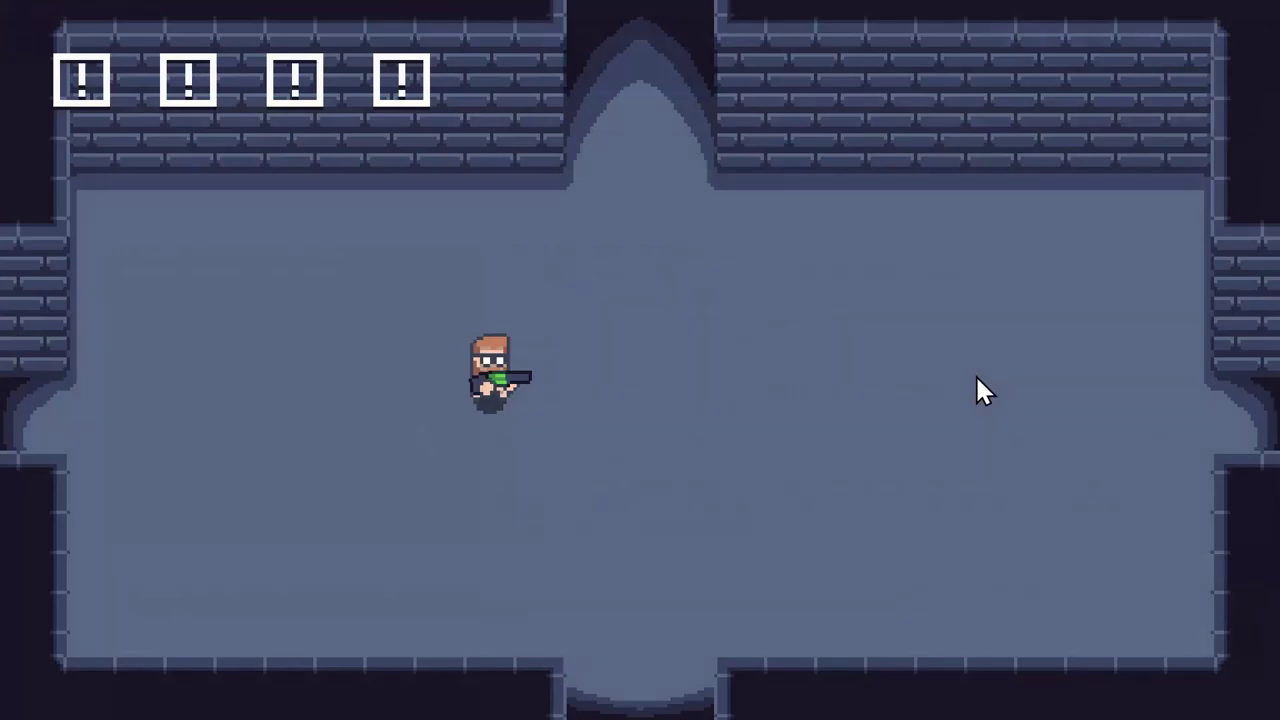
- Playtest the faster fire rate by shooting across the room while moving Wesley sideways
{"action": "left_click_drag", "start_coordinate": [976, 380], "coordinate": [977, 378]}
{"action": "key", "text": "a"}
{"action": "key", "text": "d"}
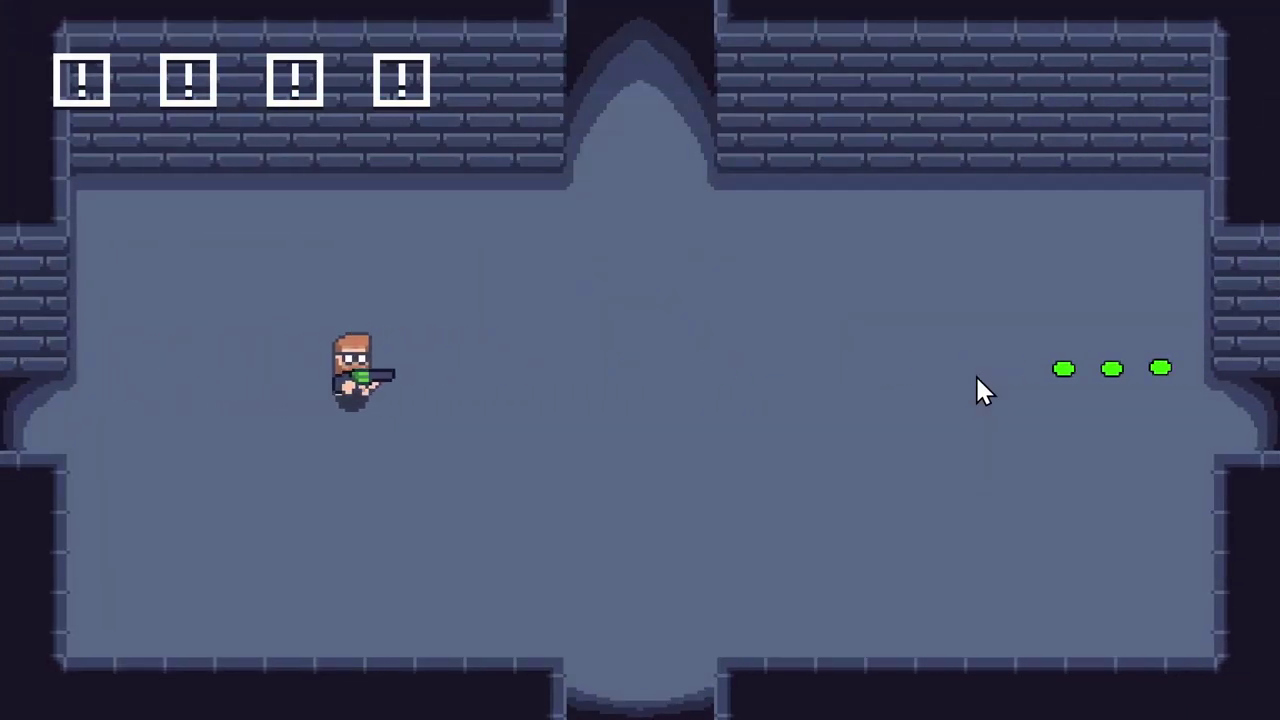
{"action": "key", "text": "Right"}
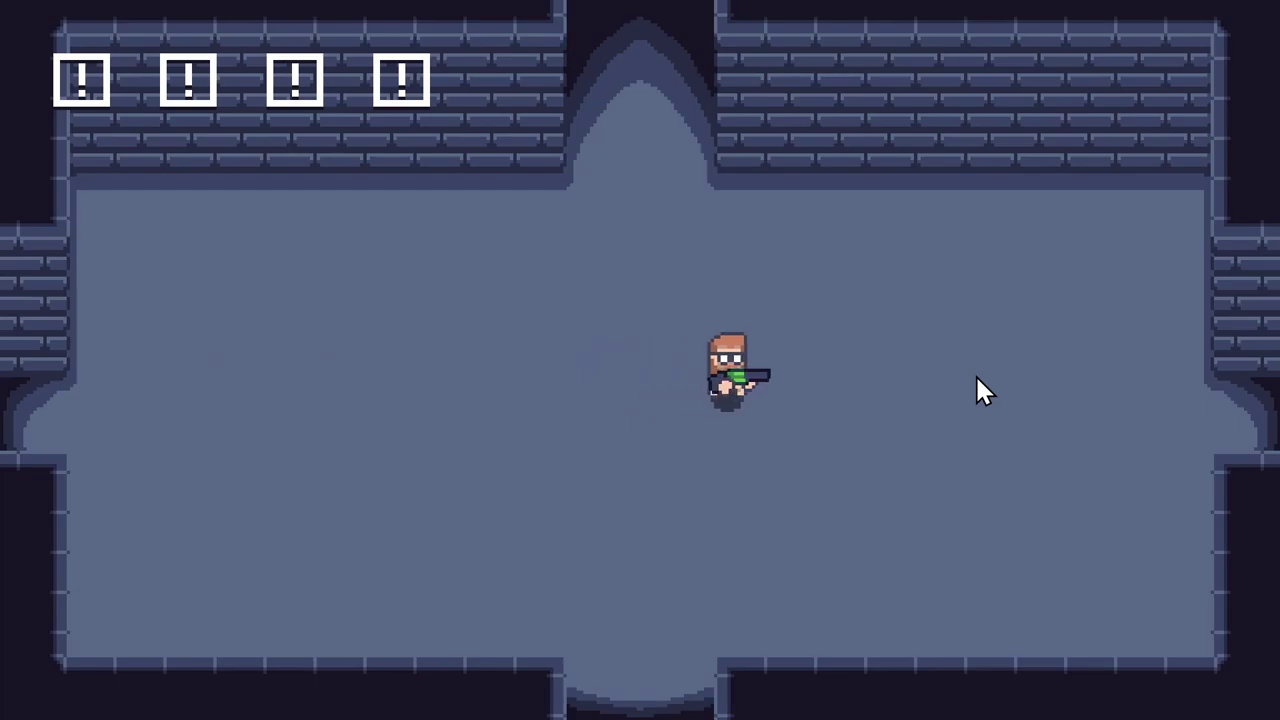
{"action": "key", "text": "Left"}
{"action": "left_click_drag", "start_coordinate": [976, 378], "coordinate": [977, 380]}
{"action": "key", "text": "Left"}
{"action": "key", "text": "Right"}
{"action": "key", "text": "Right"}
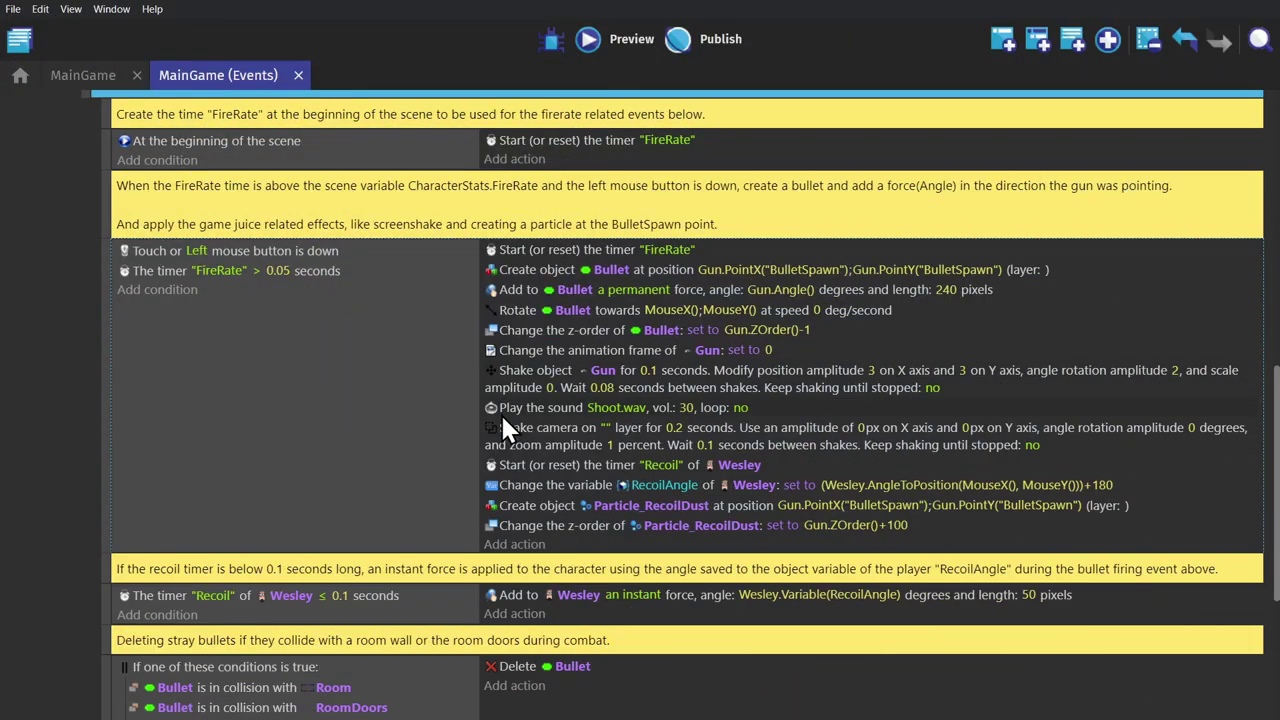
- Review the pitch expression of the Shoot.wav sound action in the bullet firing event
{"action": "double_click", "coordinate": [506, 405]}
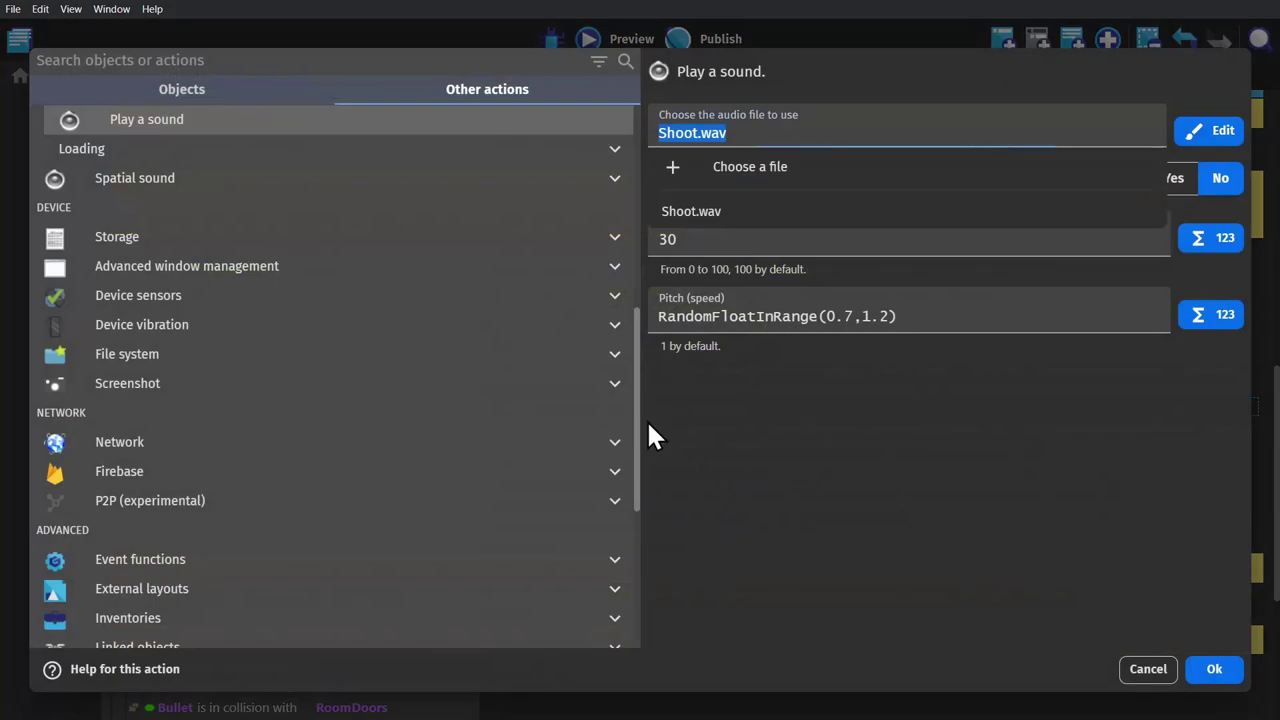
{"action": "triple_click", "coordinate": [820, 316]}
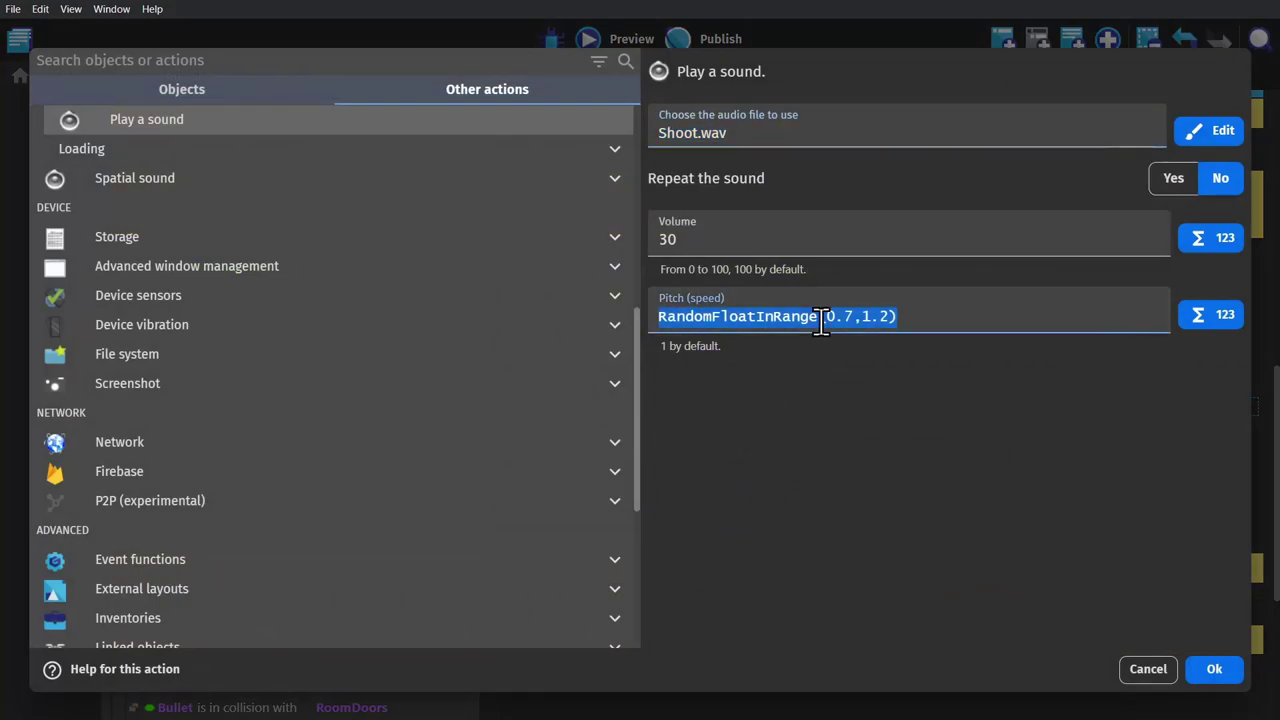
{"action": "left_click", "coordinate": [1213, 669]}
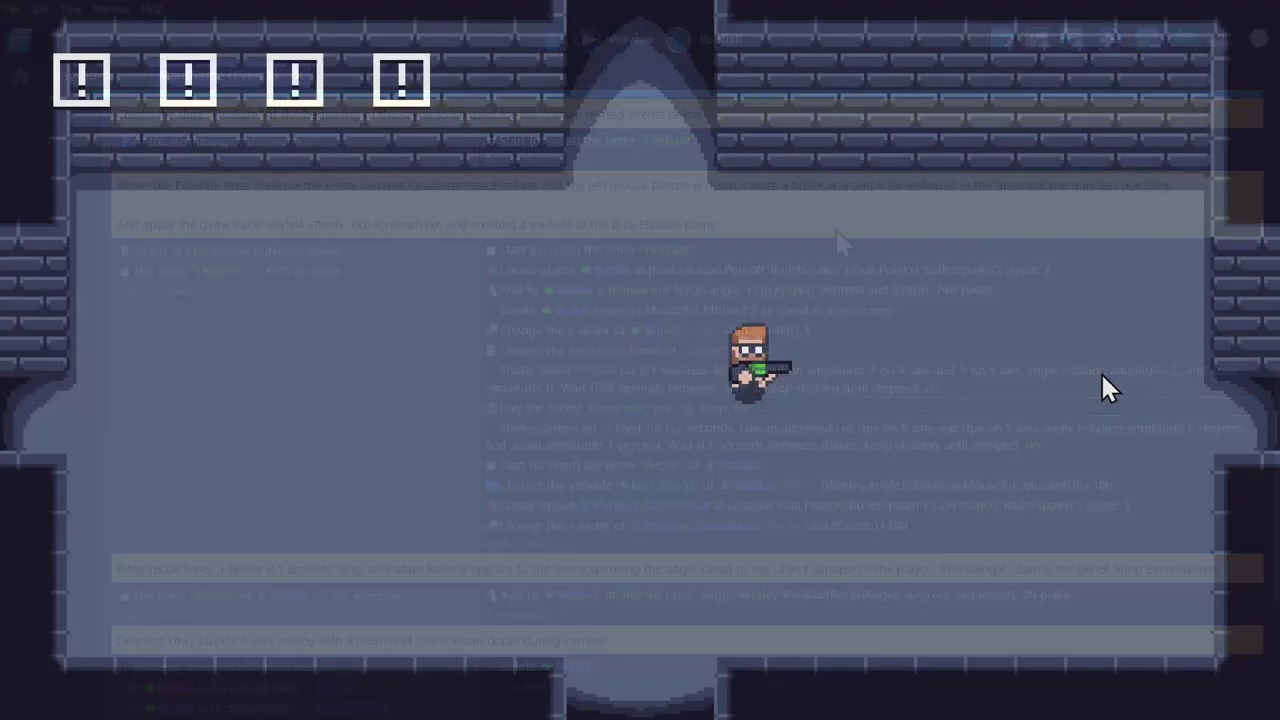
- Playtest firing the gun and walk Wesley along the rows of yellow pickups to collect them
{"action": "key", "text": "Left"}
{"action": "left_click_drag", "start_coordinate": [1100, 374], "coordinate": [992, 420]}
{"action": "key", "text": "Right"}
{"action": "key", "text": "Down"}
{"action": "key", "text": "Right"}
{"action": "key", "text": "Up"}
{"action": "key", "text": "Left"}
{"action": "key", "text": "Down"}
{"action": "key", "text": "Right"}
{"action": "key", "text": "Up"}
{"action": "key", "text": "Left"}
{"action": "key", "text": "Down"}
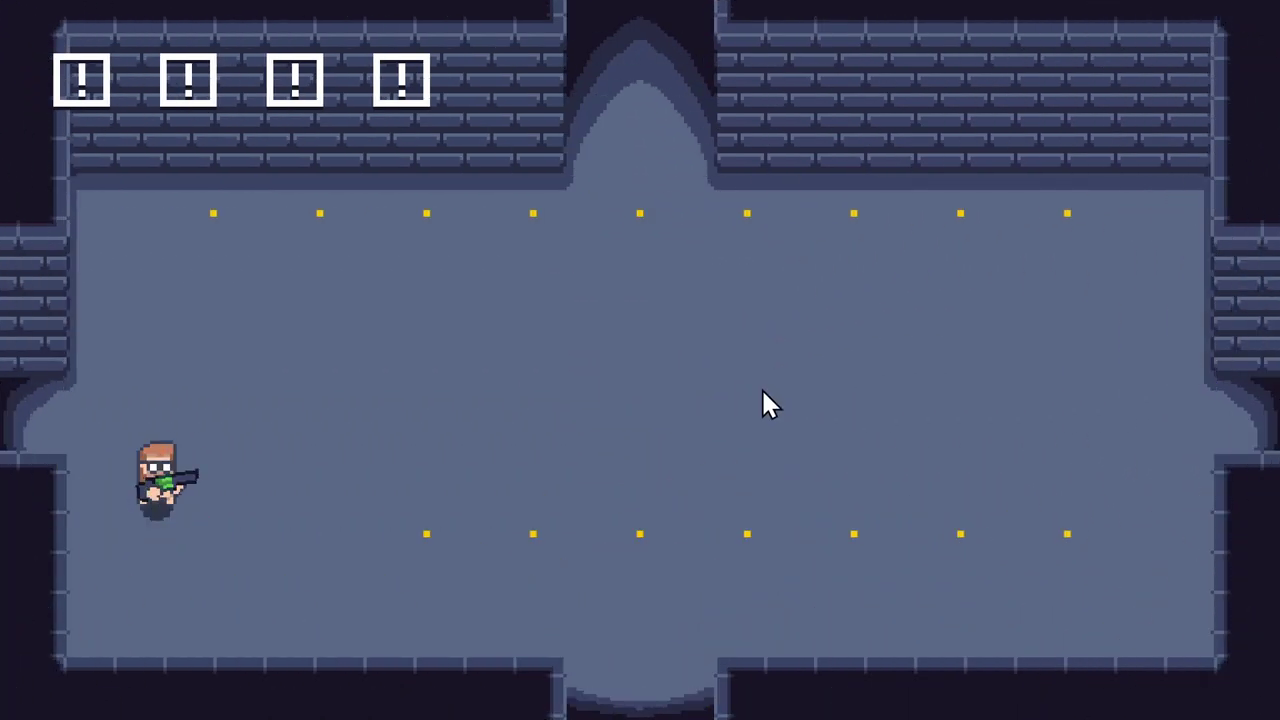
{"action": "key", "text": "Right"}
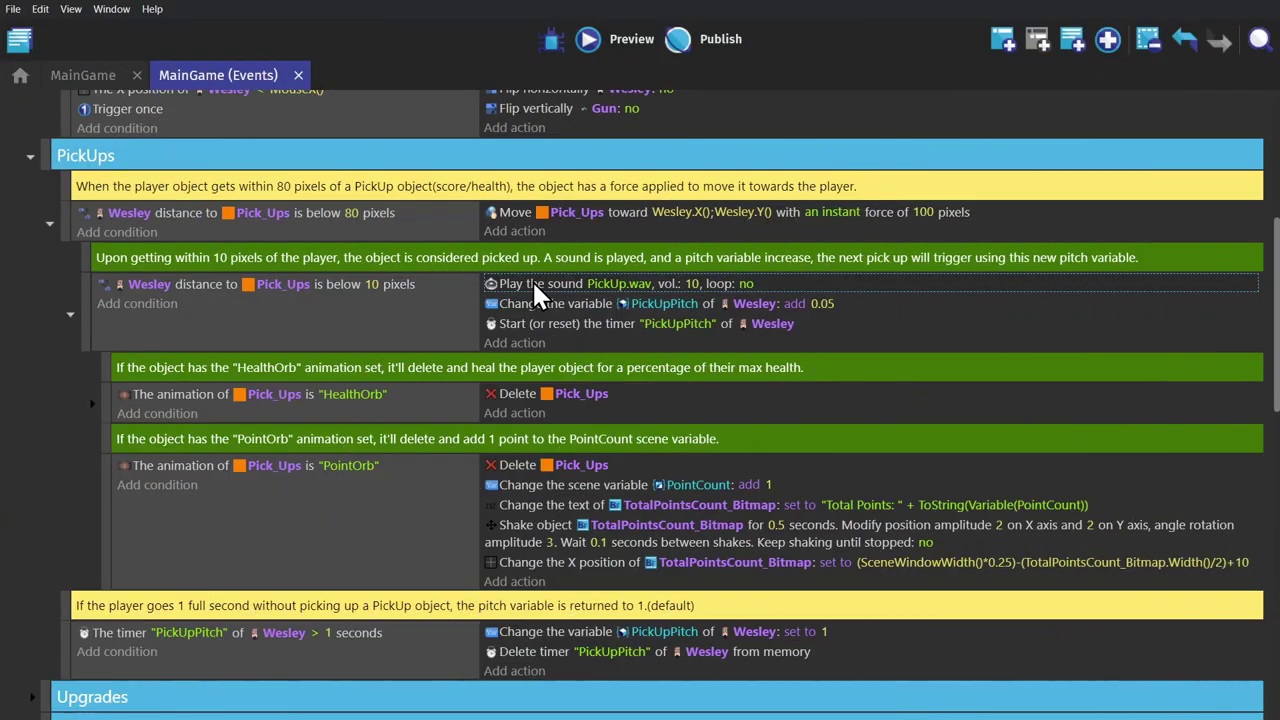
- Review the pitch expression of the PickUp.wav sound action in the PickUps events and playtest collecting the pickups
{"action": "double_click", "coordinate": [532, 283]}
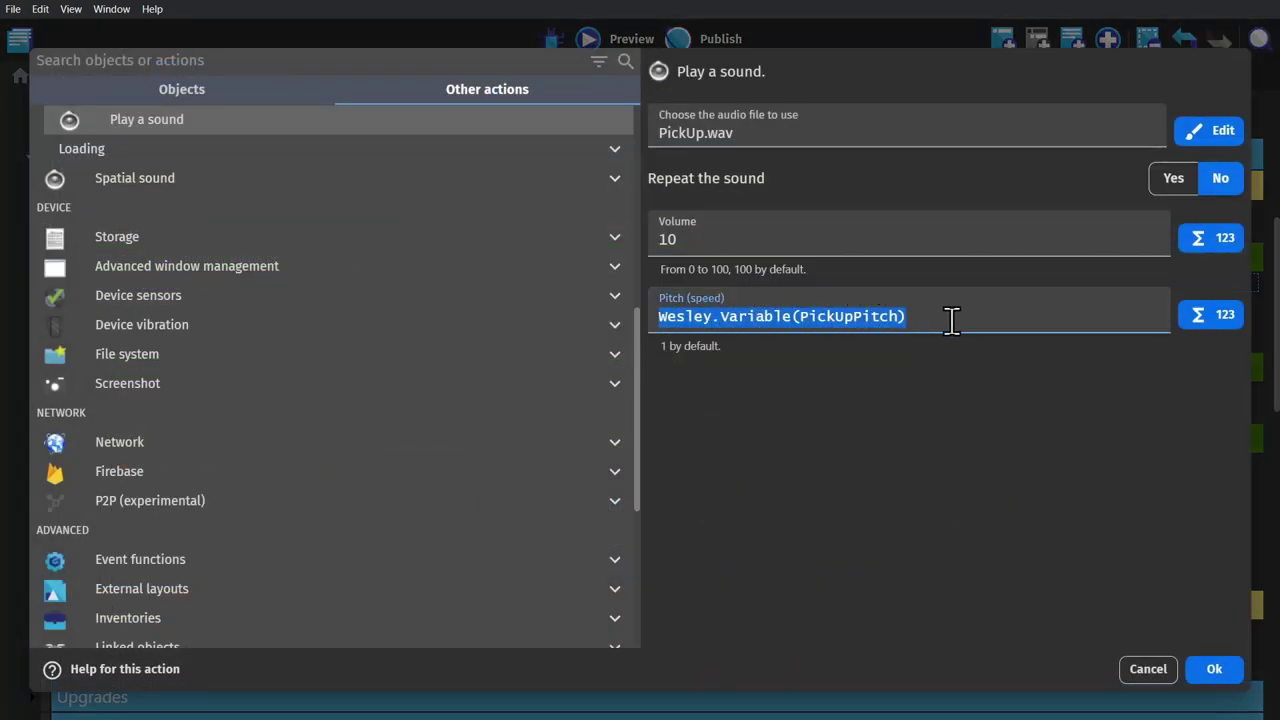
{"action": "left_click", "coordinate": [1127, 662]}
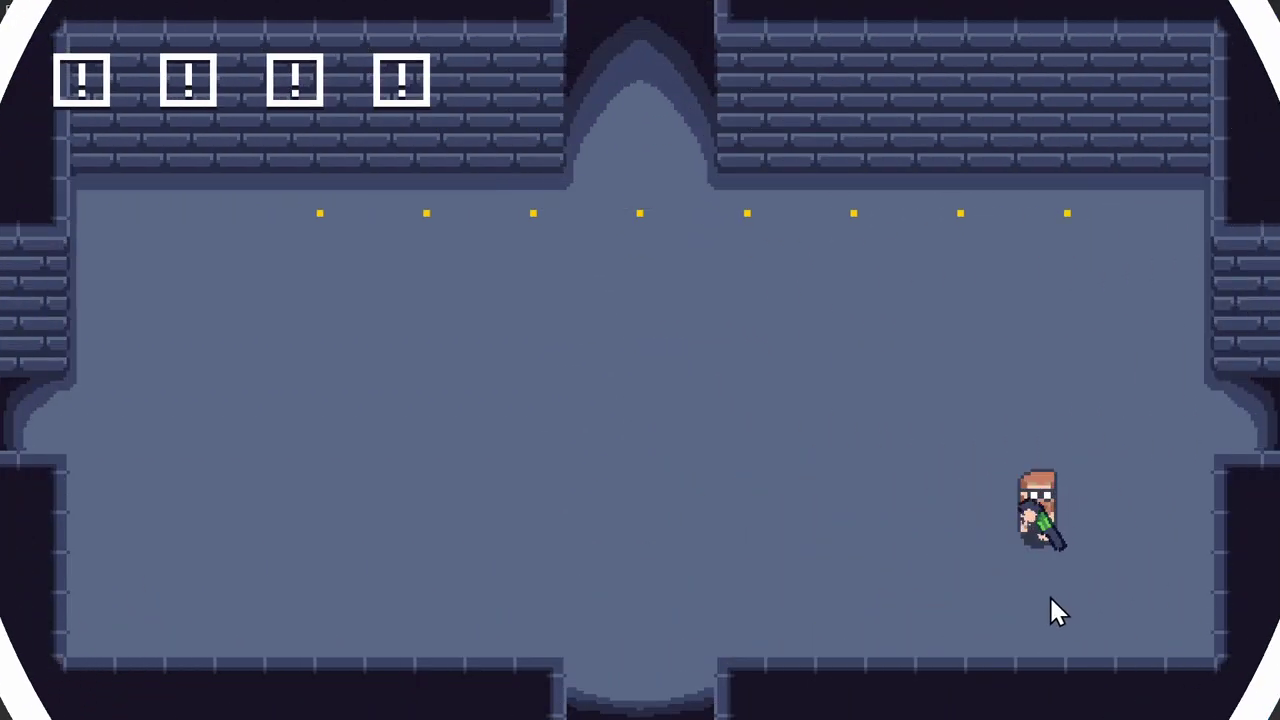
{"action": "key", "text": "Up"}
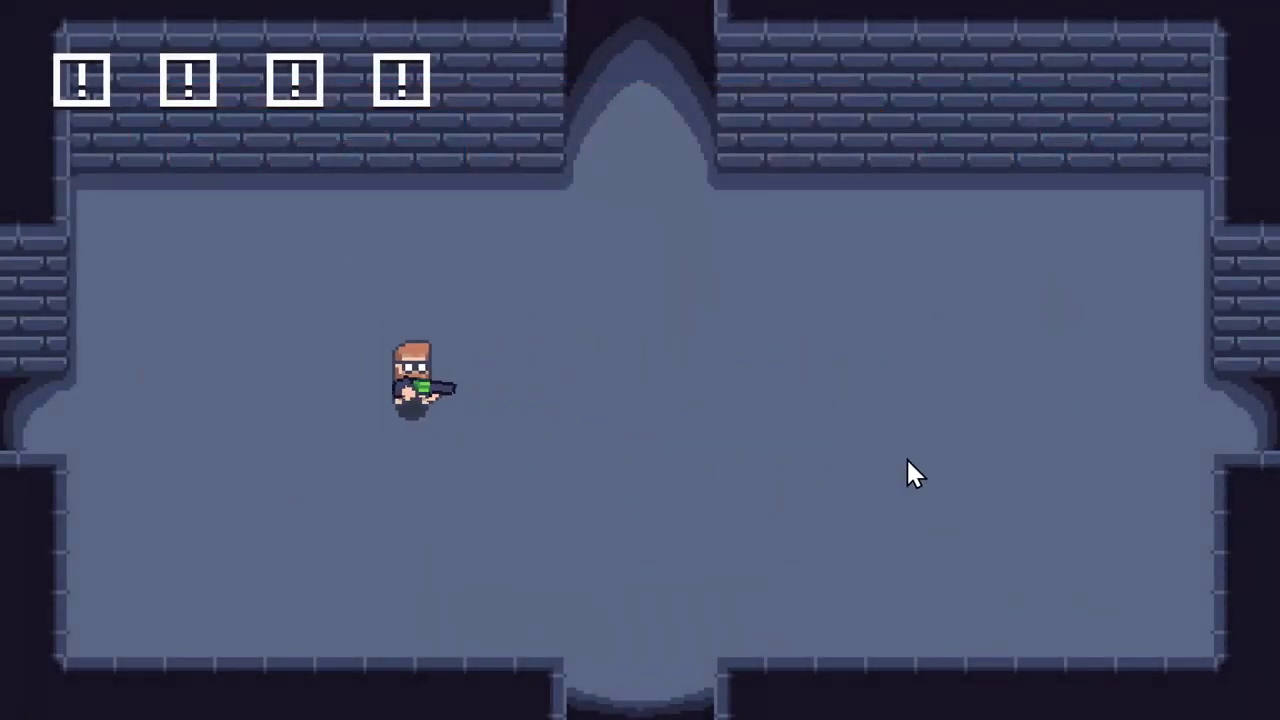
- Playtest Wesley's movement and dash in different directions around the room
{"action": "key", "text": "w"}
{"action": "key", "text": "d"}
{"action": "key", "text": "space"}
{"action": "key", "text": "s"}
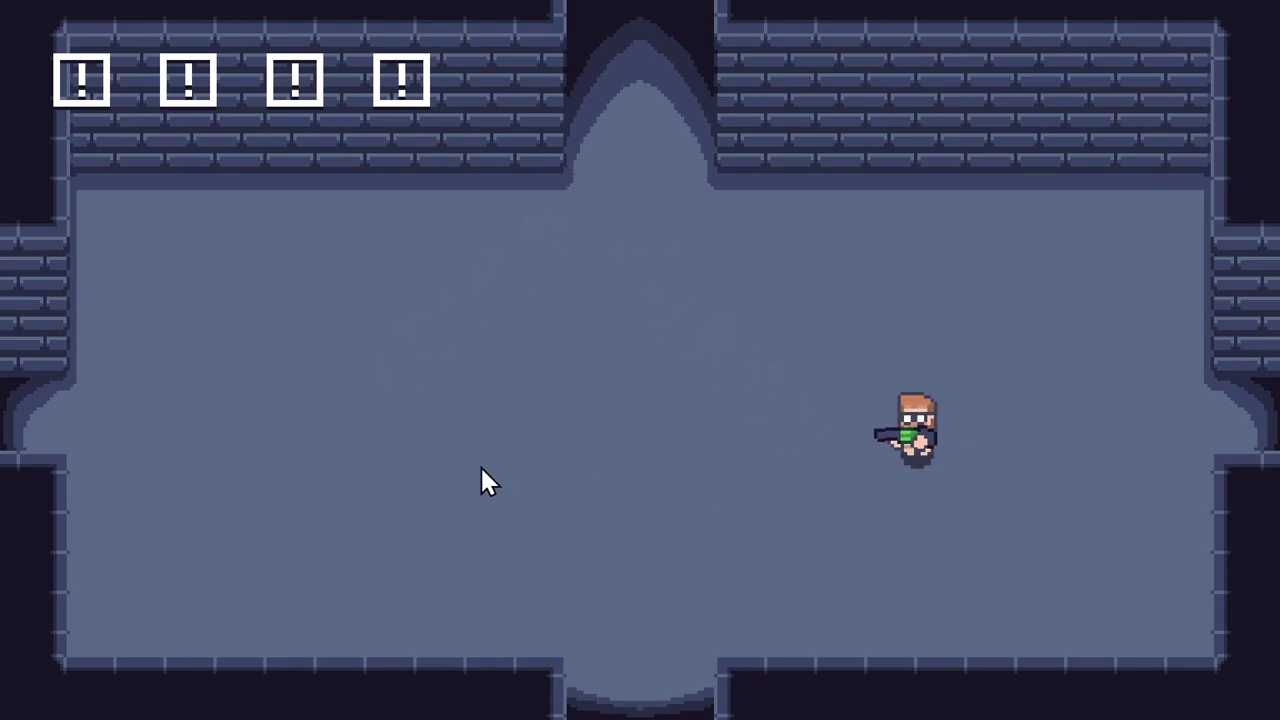
{"action": "key", "text": "a"}
{"action": "key", "text": "Up"}
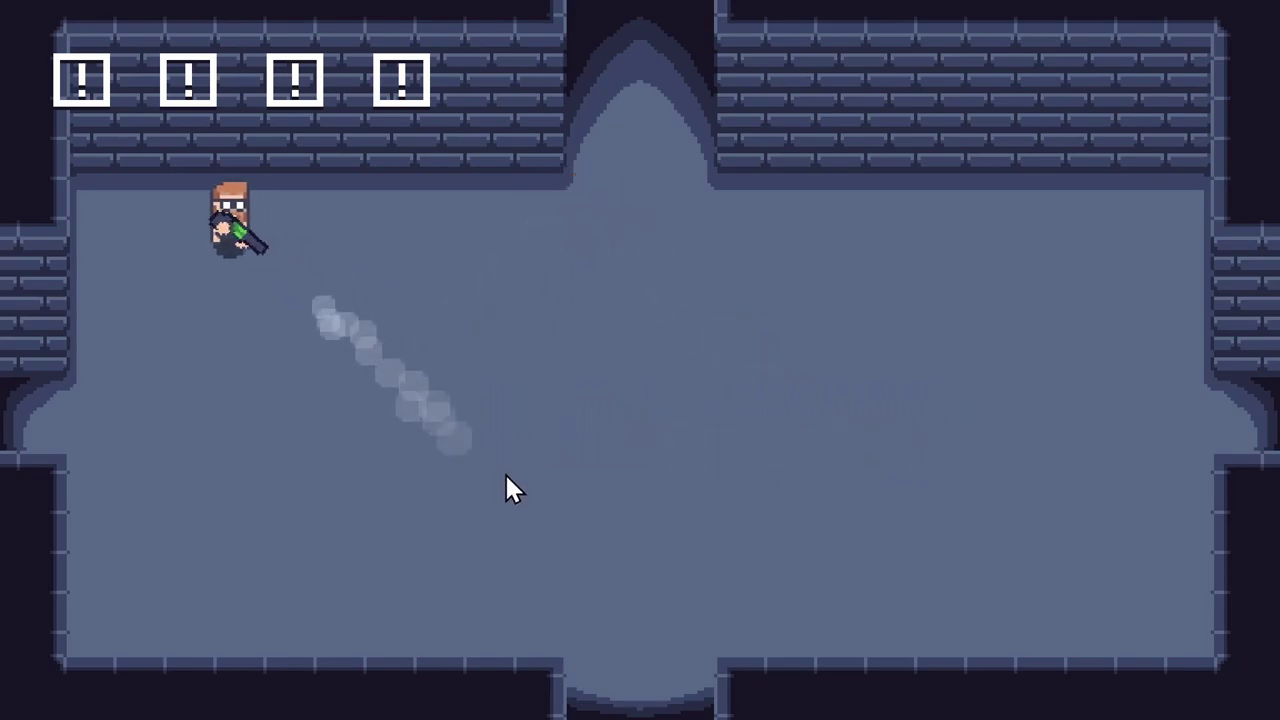
{"action": "left_click", "coordinate": [692, 478]}
{"action": "key", "text": "s"}
{"action": "key", "text": "d"}
{"action": "left_click", "coordinate": [873, 485]}
{"action": "left_click", "coordinate": [877, 348]}
{"action": "key", "text": "s"}
{"action": "left_click", "coordinate": [894, 275]}
{"action": "left_click", "coordinate": [885, 305]}
{"action": "key", "text": "a"}
{"action": "left_click", "coordinate": [920, 365]}
{"action": "key", "text": "Left"}
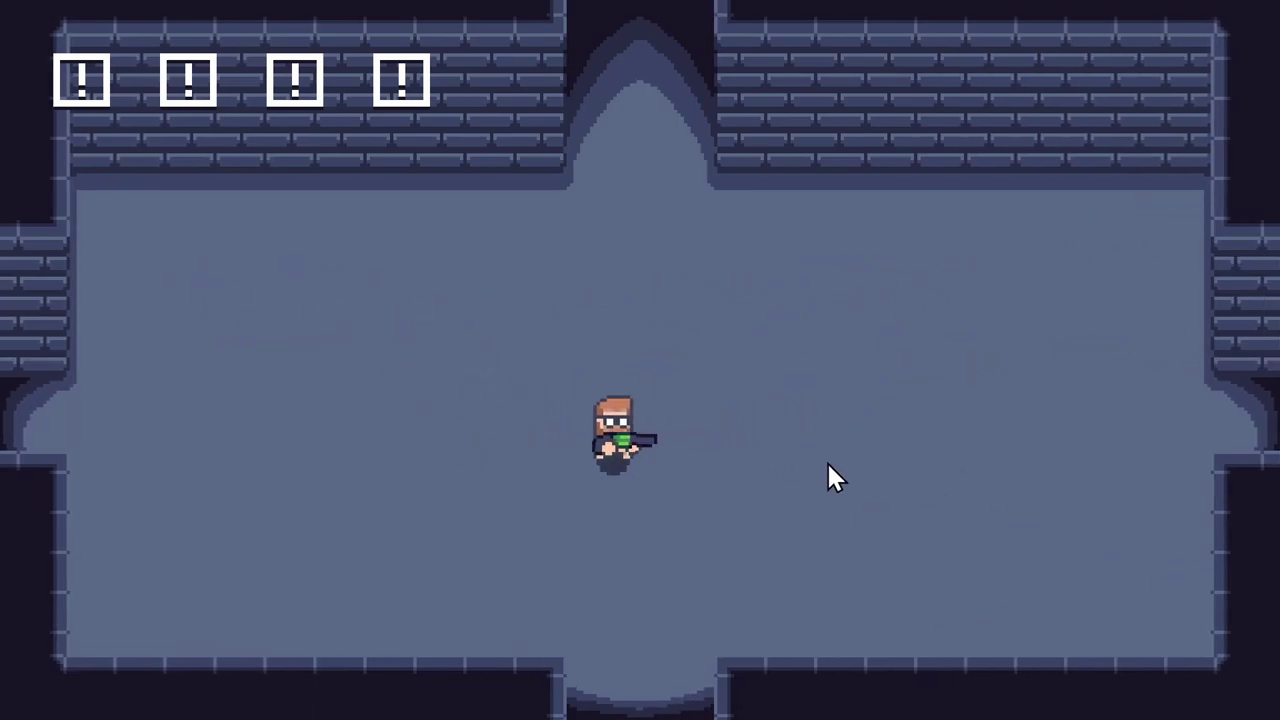
- Playtest aiming and firing Wesley's gun while moving around the empty dungeon room
{"action": "key", "text": "Up"}
{"action": "key", "text": "d"}
{"action": "key", "text": "s"}
{"action": "left_click", "coordinate": [378, 499]}
{"action": "left_click", "coordinate": [376, 492]}
{"action": "left_click", "coordinate": [371, 445]}
{"action": "key", "text": "a"}
{"action": "left_click", "coordinate": [1216, 376]}
{"action": "left_click", "coordinate": [1216, 376]}
{"action": "left_click", "coordinate": [1142, 252]}
{"action": "key", "text": "Down"}
{"action": "left_click", "coordinate": [1100, 255]}
{"action": "left_click", "coordinate": [1014, 312]}
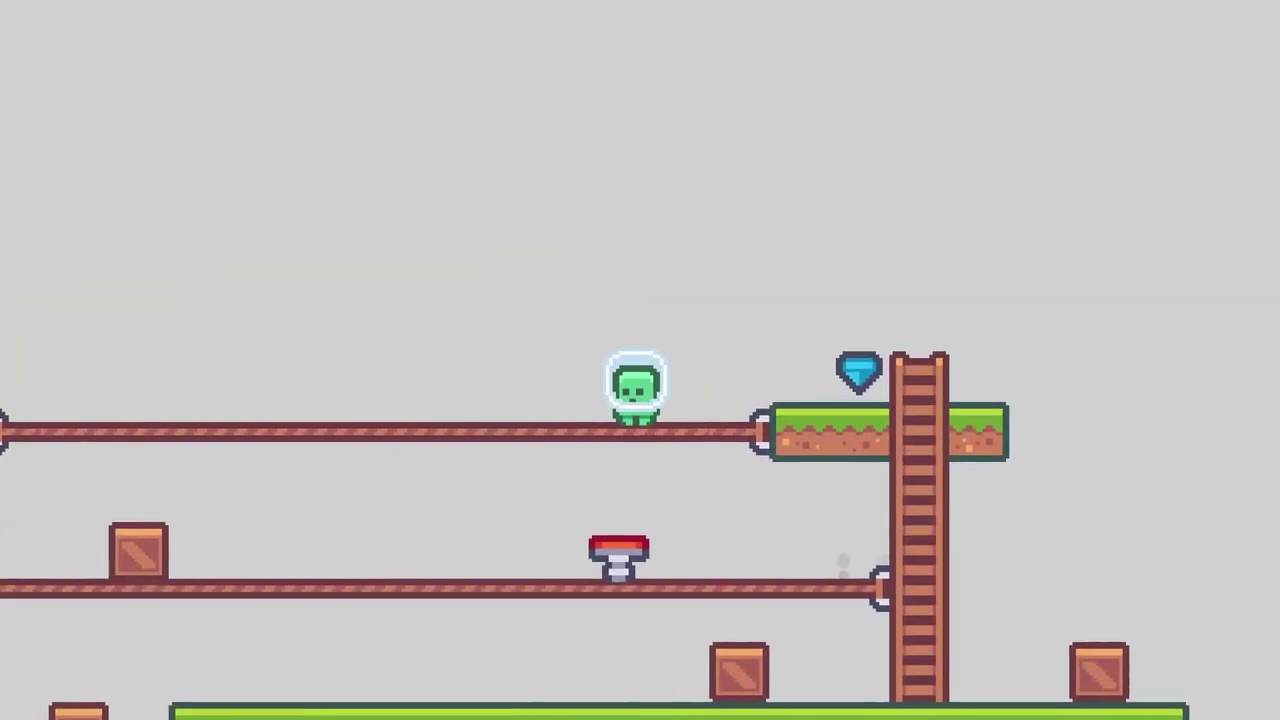
- Playtest the green alien's movement along the upper rope platform to check its effects
{"action": "key", "text": "Down"}
{"action": "key", "text": "Down"}
{"action": "key", "text": "Left"}
{"action": "key", "text": "Down"}
{"action": "key", "text": "Left"}
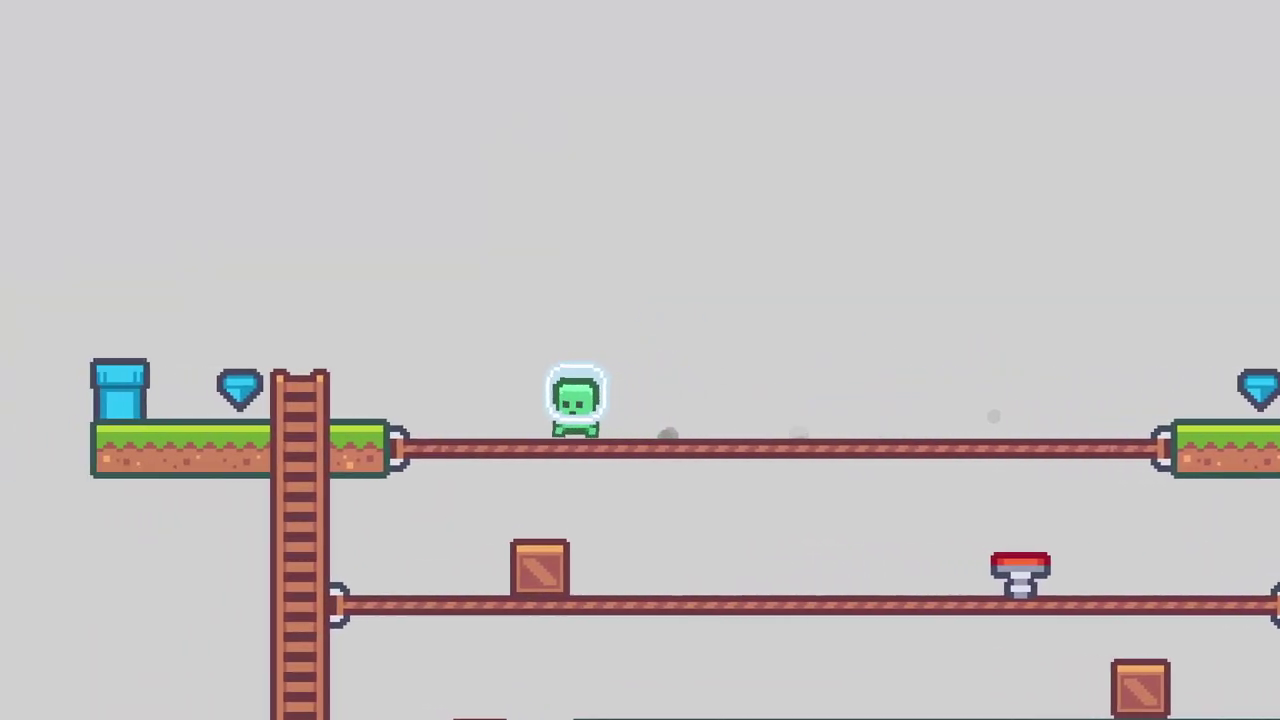
{"action": "key", "text": "Up"}
{"action": "key", "text": "Right"}
{"action": "key", "text": "Down"}
{"action": "key", "text": "Up"}
{"action": "key", "text": "Down"}
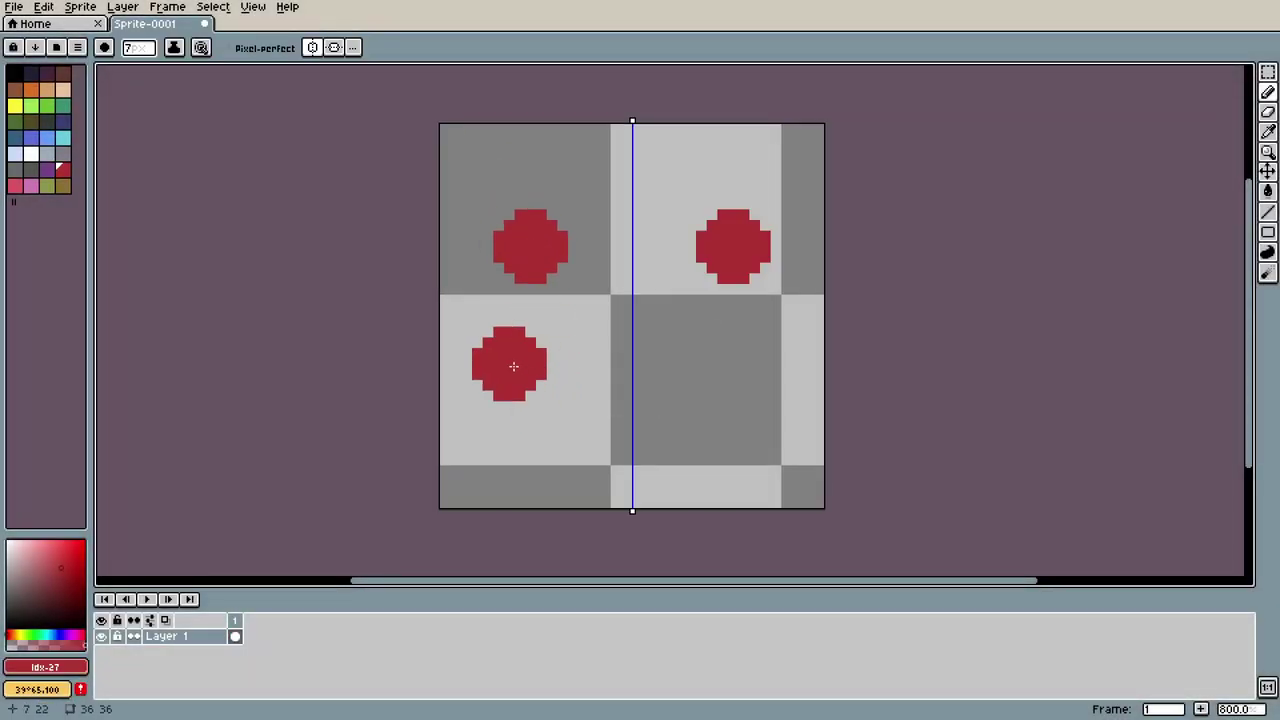
- Paint a wide red smile below the eyes with the 7 px brush and a small nose with the 3 px brush
{"action": "left_click_drag", "start_coordinate": [514, 366], "coordinate": [754, 384]}
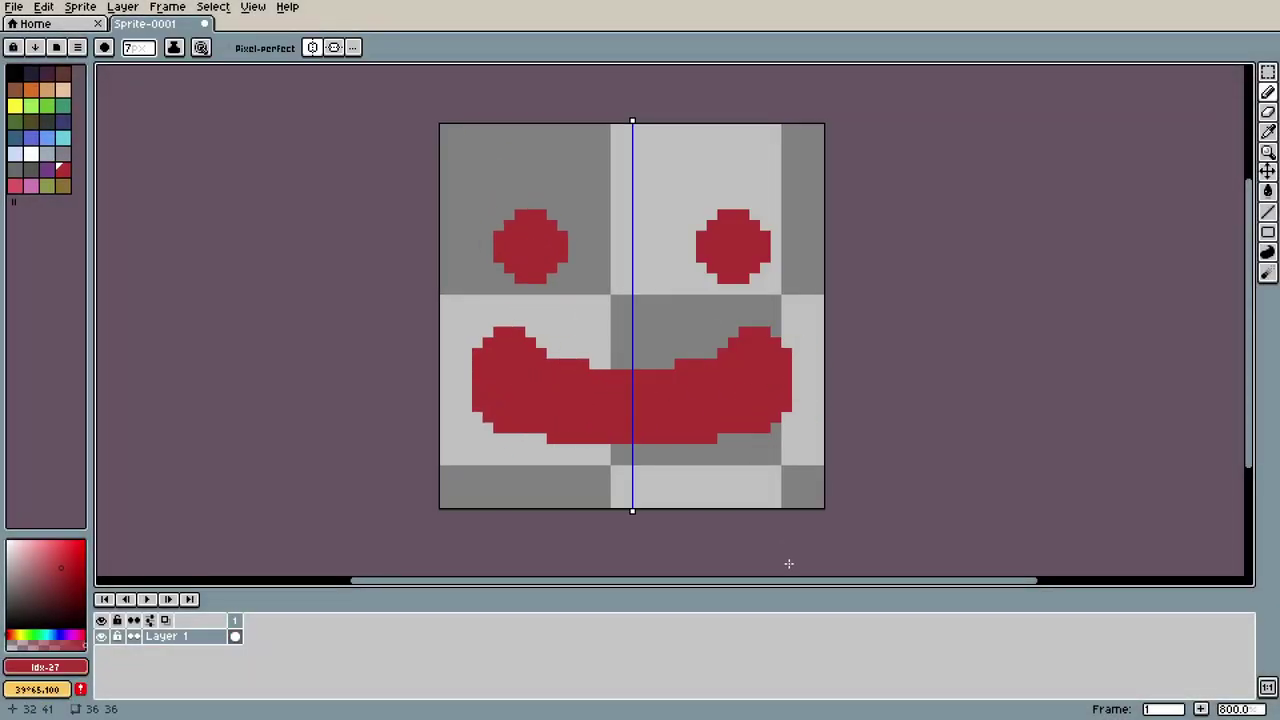
{"action": "key", "text": "ctrl"}
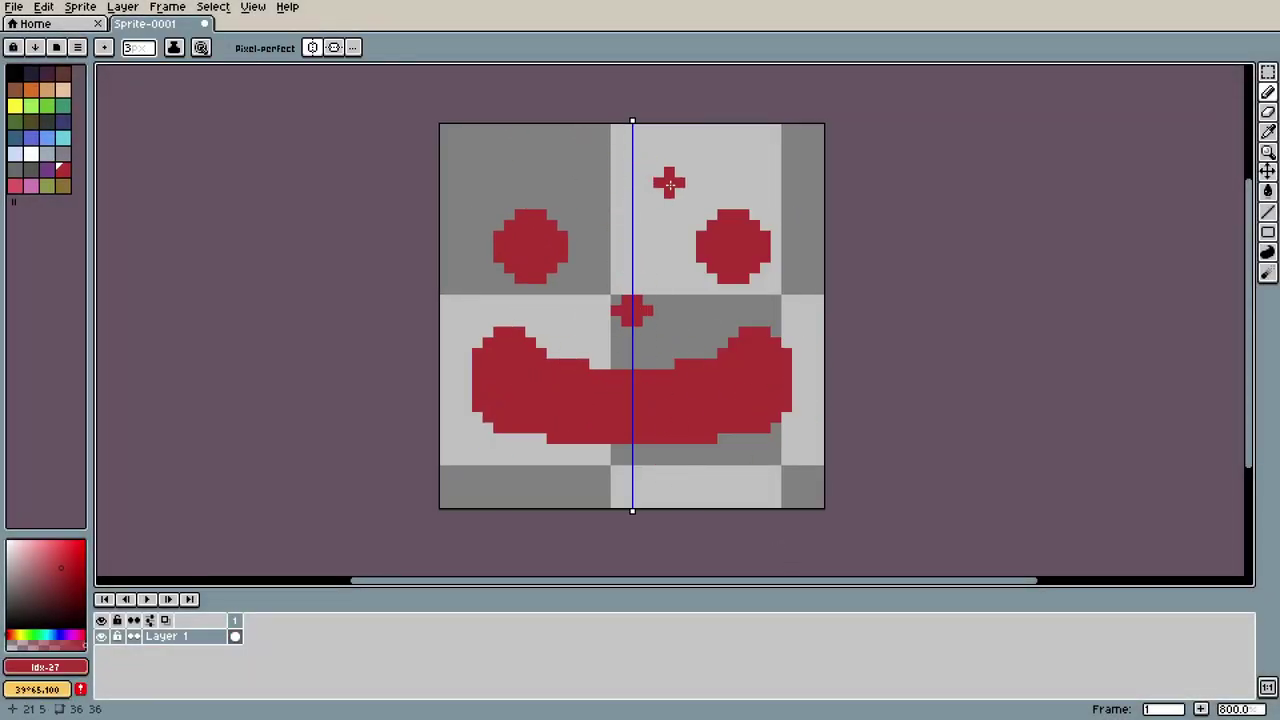
{"action": "mouse_move", "coordinate": [852, 290]}
{"action": "middle_mouse_down"}
{"action": "mouse_move", "coordinate": [854, 269]}
{"action": "mouse_move", "coordinate": [883, 280]}
{"action": "mouse_move", "coordinate": [864, 301]}
{"action": "middle_mouse_up"}
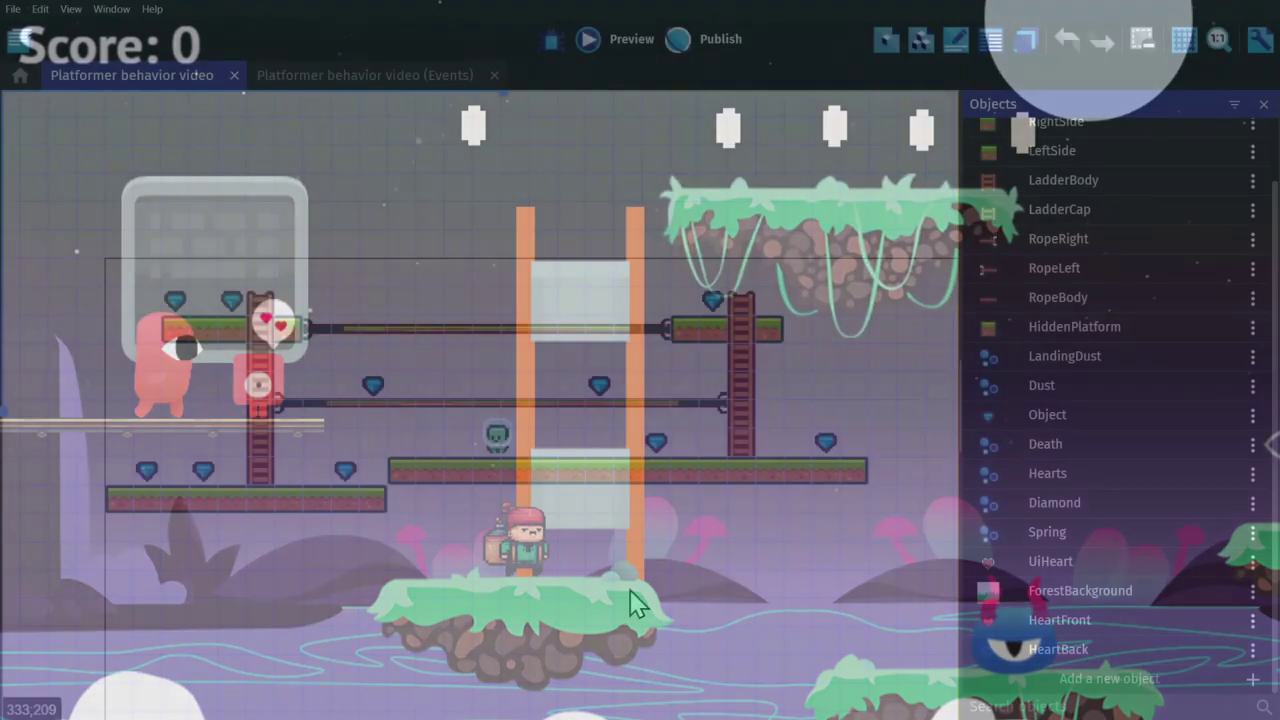
- Start adding an object to the platformer scene and open the Abstract Platformer pack from the Asset Store
{"action": "mouse_move", "coordinate": [630, 590]}
{"action": "middle_mouse_down"}
{"action": "mouse_move", "coordinate": [640, 574]}
{"action": "mouse_move", "coordinate": [607, 594]}
{"action": "middle_mouse_up"}
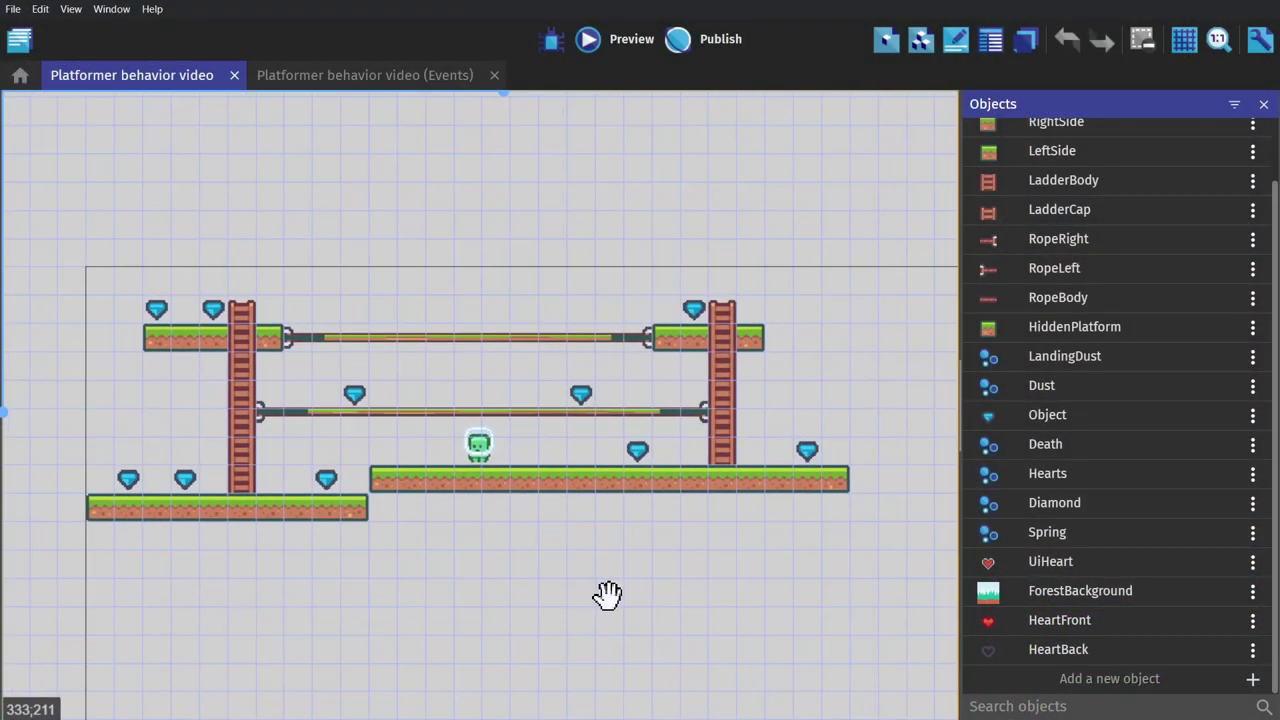
{"action": "scroll", "coordinate": [531, 484], "scroll_direction": "up", "scroll_amount": 2}
{"action": "scroll", "coordinate": [512, 488], "scroll_direction": "down", "scroll_amount": 1}
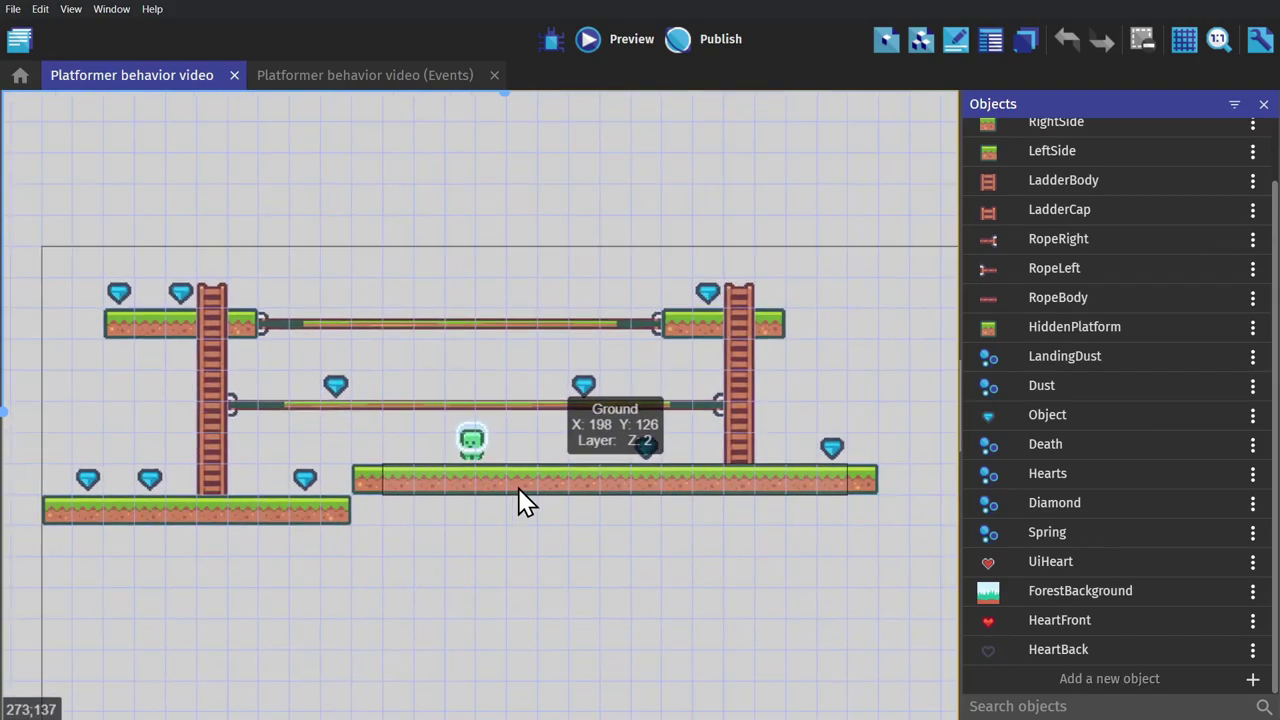
{"action": "left_click", "coordinate": [1093, 685]}
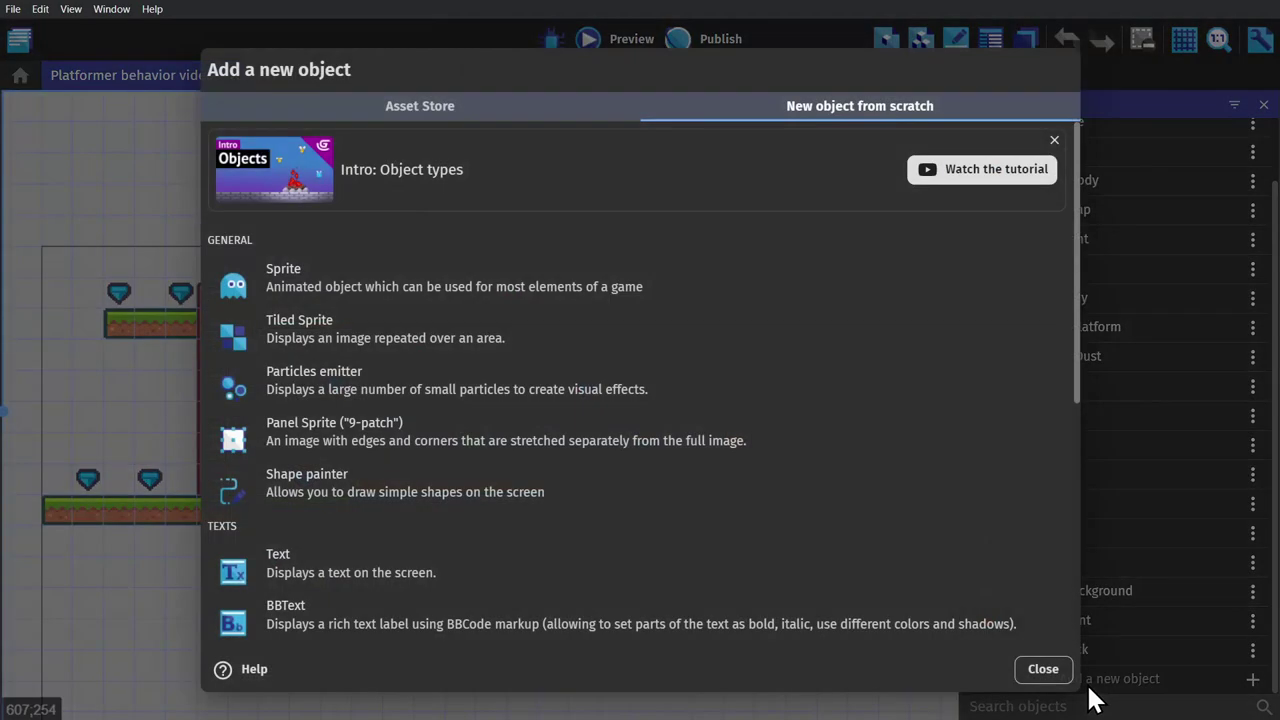
{"action": "left_click", "coordinate": [470, 112]}
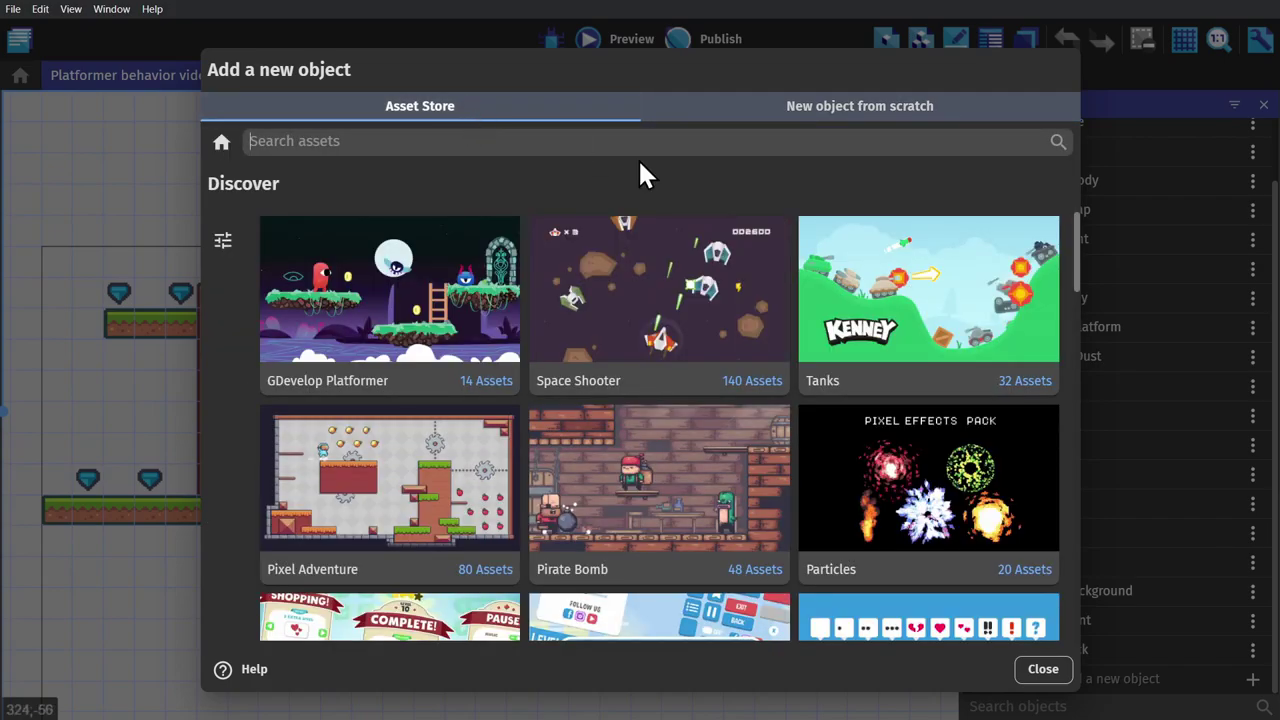
{"action": "scroll", "coordinate": [1068, 256], "scroll_direction": "down", "scroll_amount": 5}
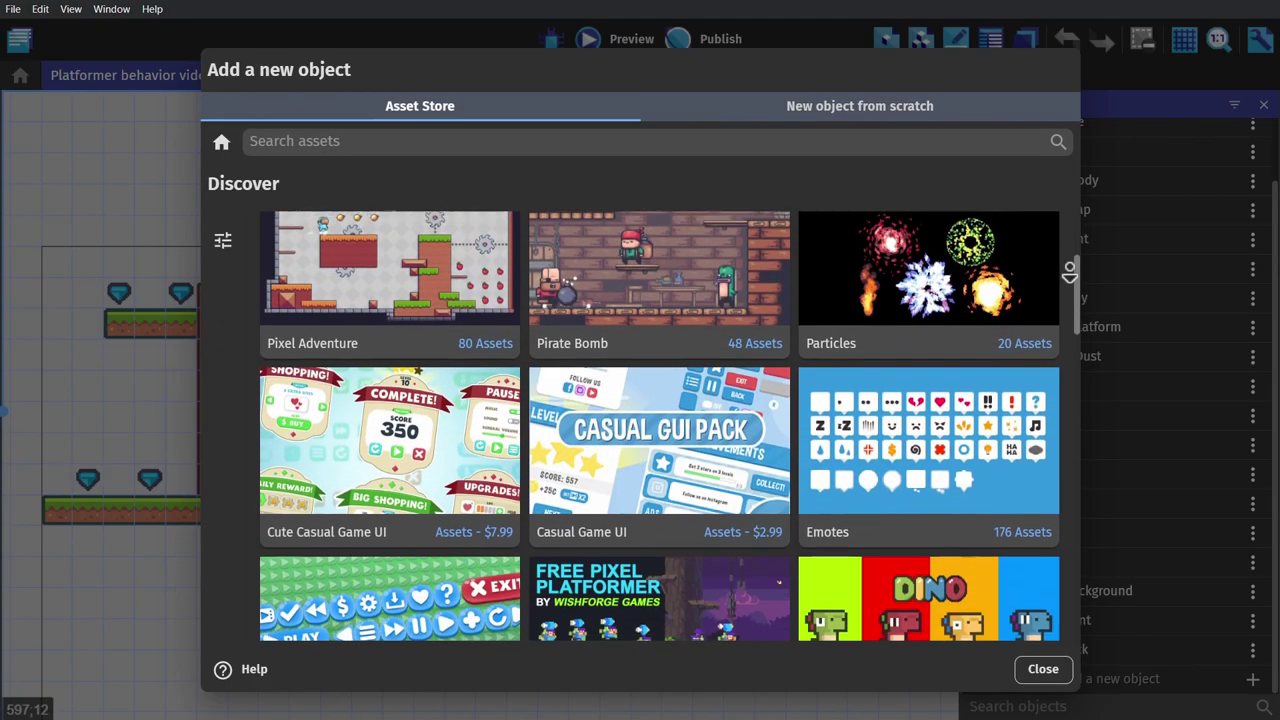
{"action": "scroll", "coordinate": [1069, 271], "scroll_direction": "down", "scroll_amount": 5}
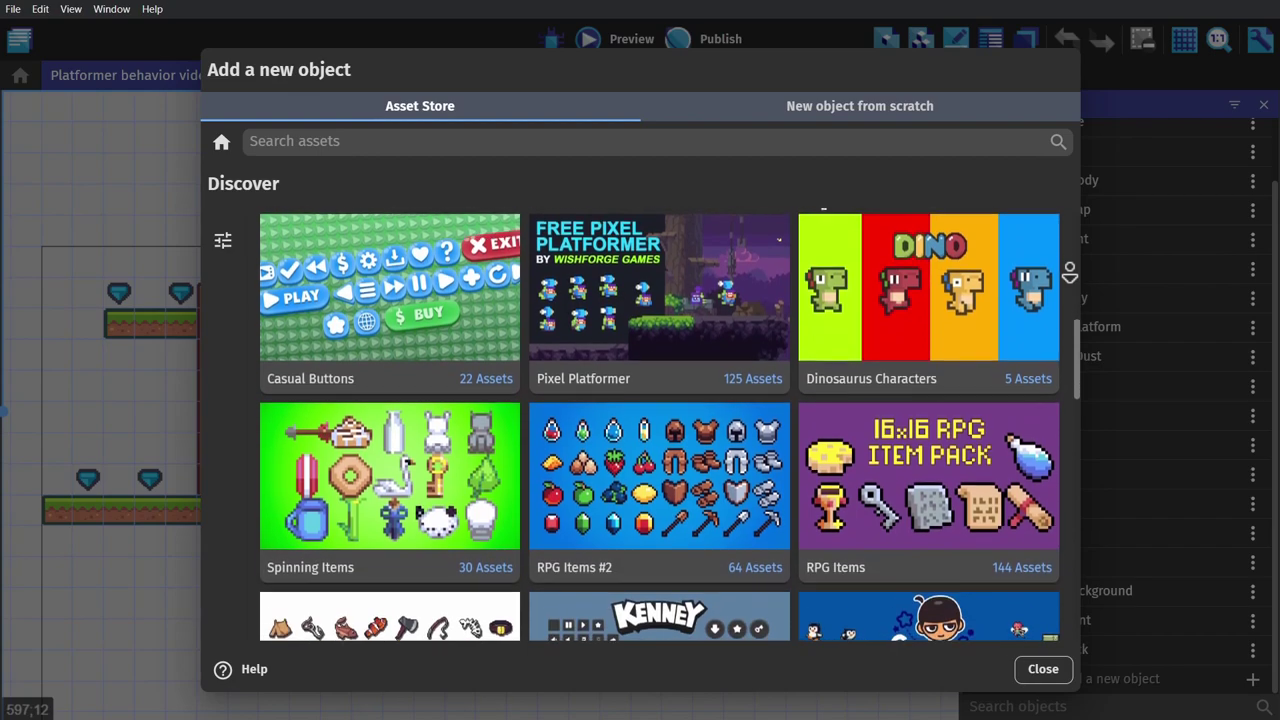
{"action": "scroll", "coordinate": [1069, 271], "scroll_direction": "down", "scroll_amount": 4}
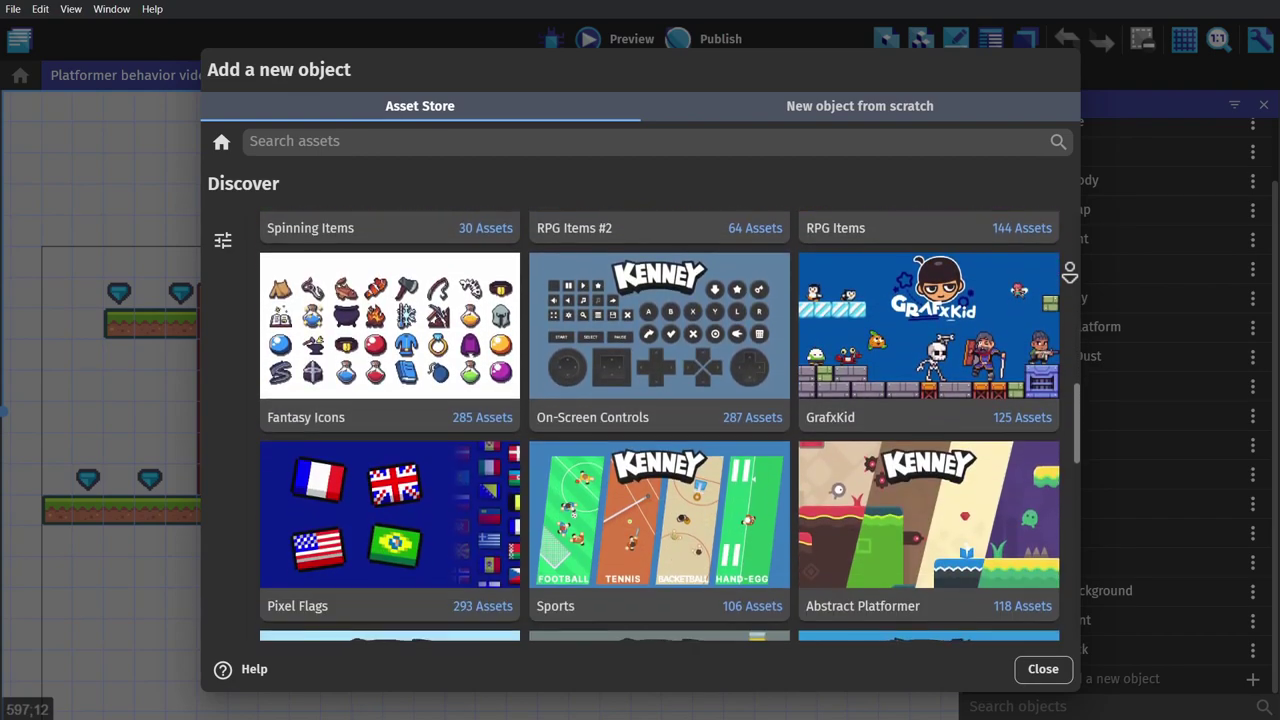
{"action": "left_click", "coordinate": [928, 490]}
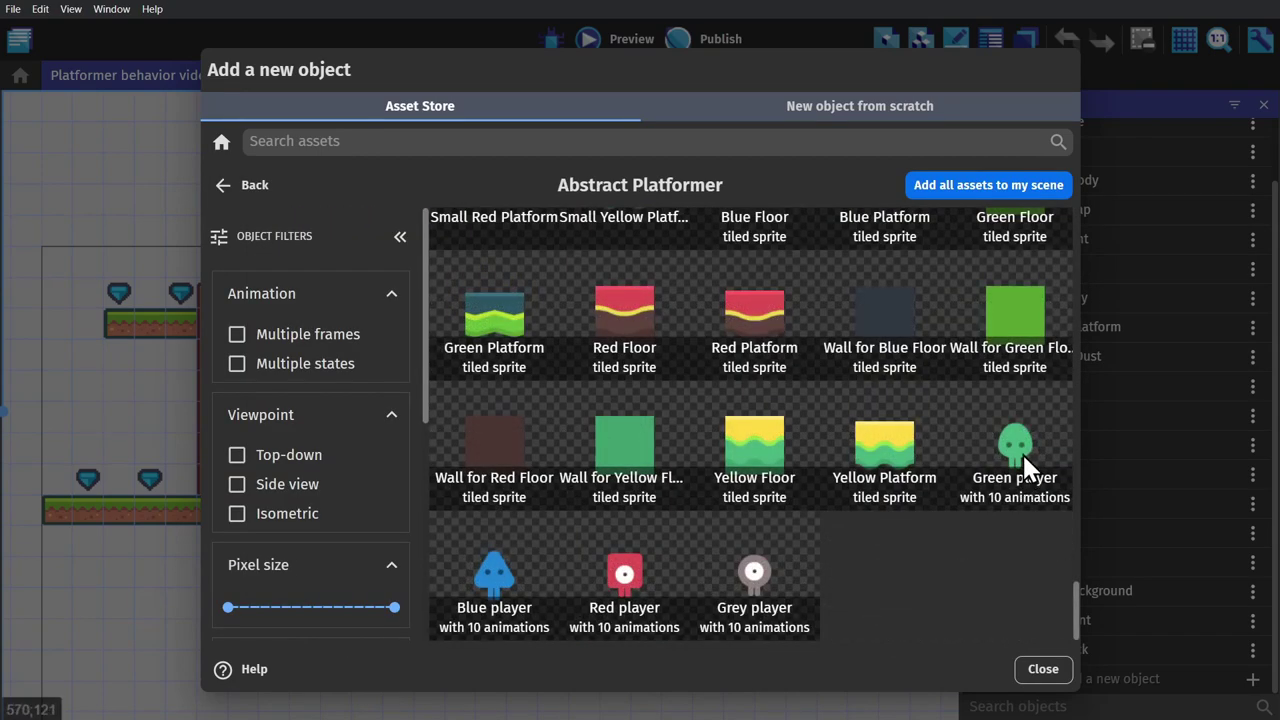
- Open the Green player asset and preview its animations through to Dead
{"action": "left_click", "coordinate": [1015, 450]}
{"action": "left_click", "coordinate": [474, 535]}
{"action": "left_click", "coordinate": [474, 535]}
{"action": "left_click", "coordinate": [474, 535]}
{"action": "left_click", "coordinate": [474, 535]}
{"action": "left_click", "coordinate": [474, 535]}
{"action": "left_click", "coordinate": [474, 535]}
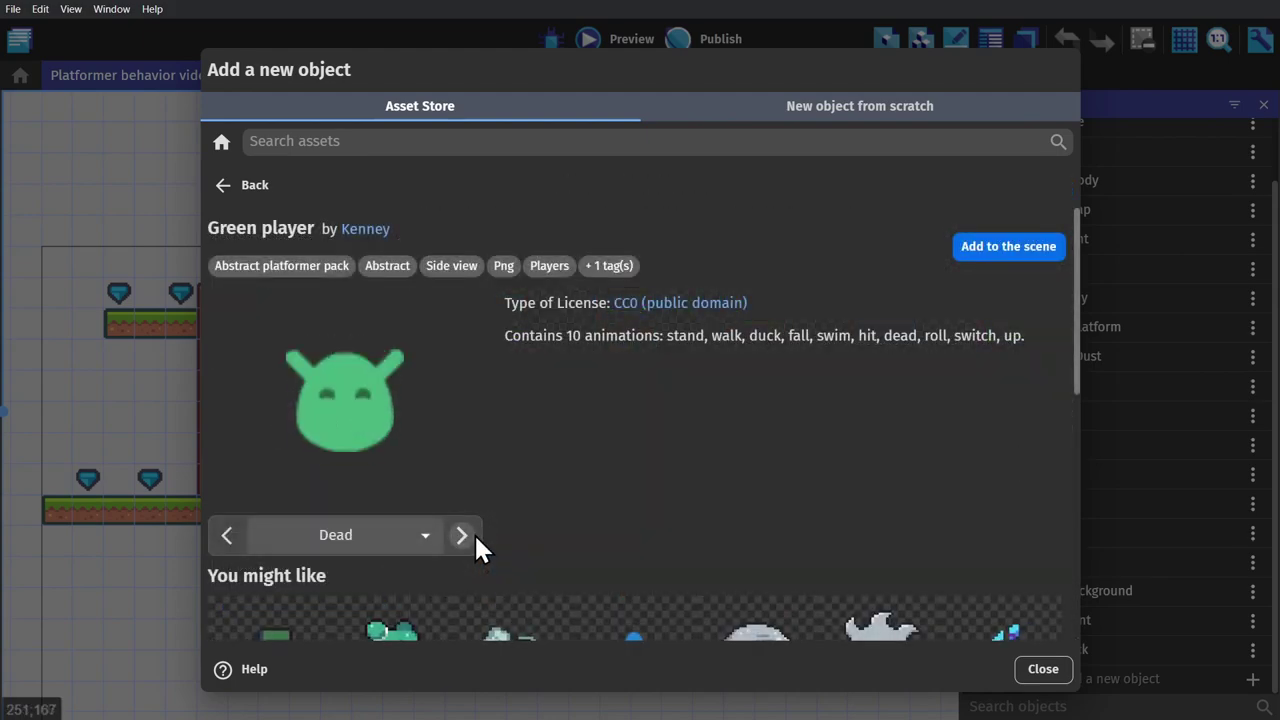
- Add the Green player asset to the scene and open the GreenPlayer object for editing
{"action": "left_click", "coordinate": [1044, 250]}
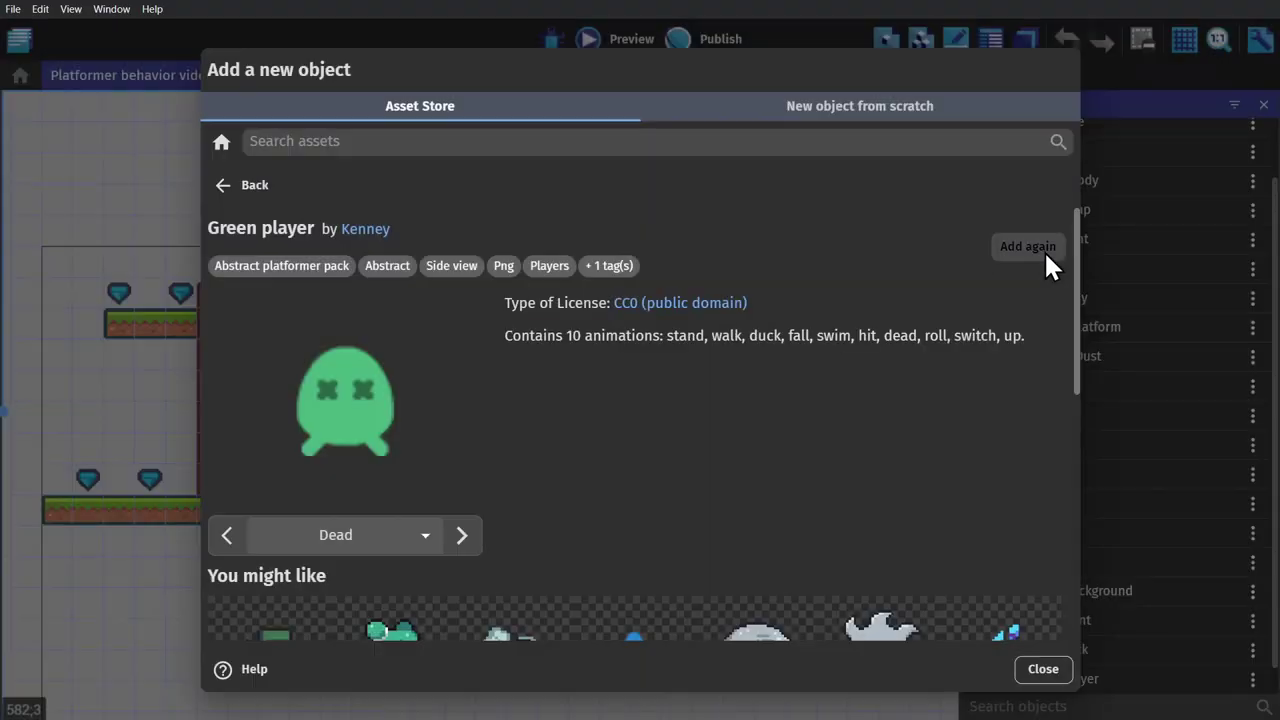
{"action": "left_click", "coordinate": [1042, 669]}
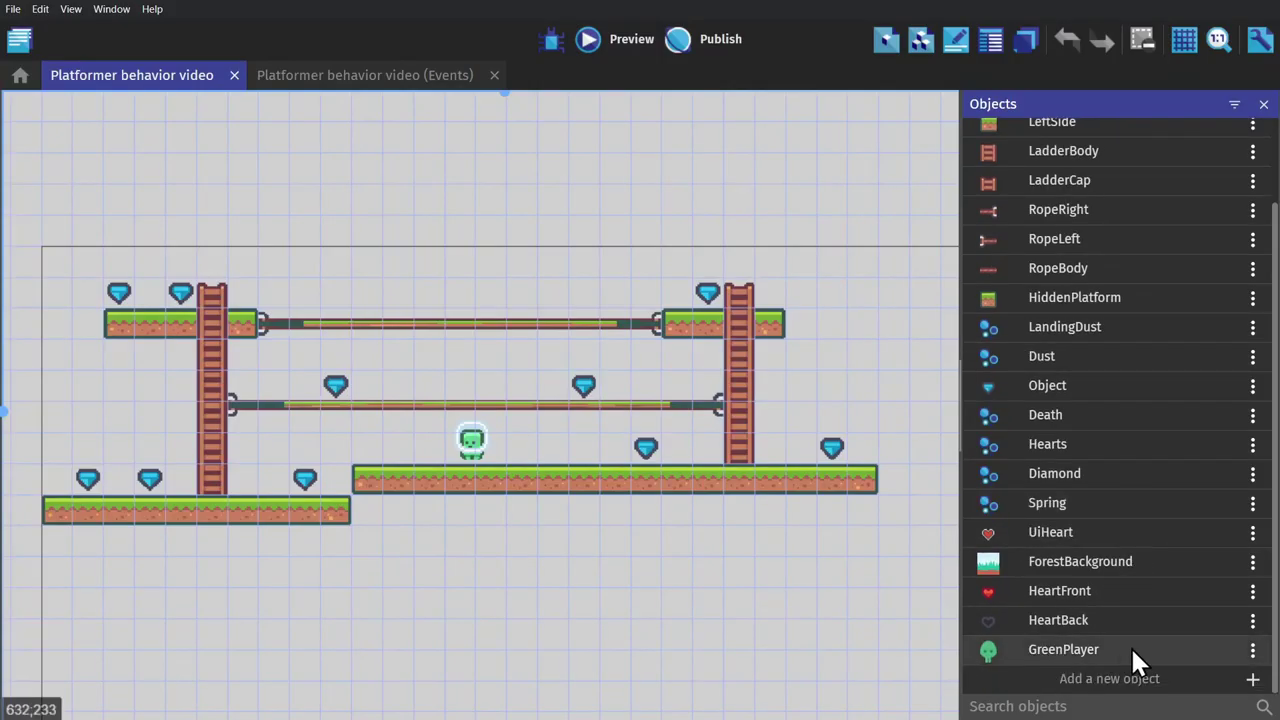
{"action": "double_click", "coordinate": [1130, 649]}
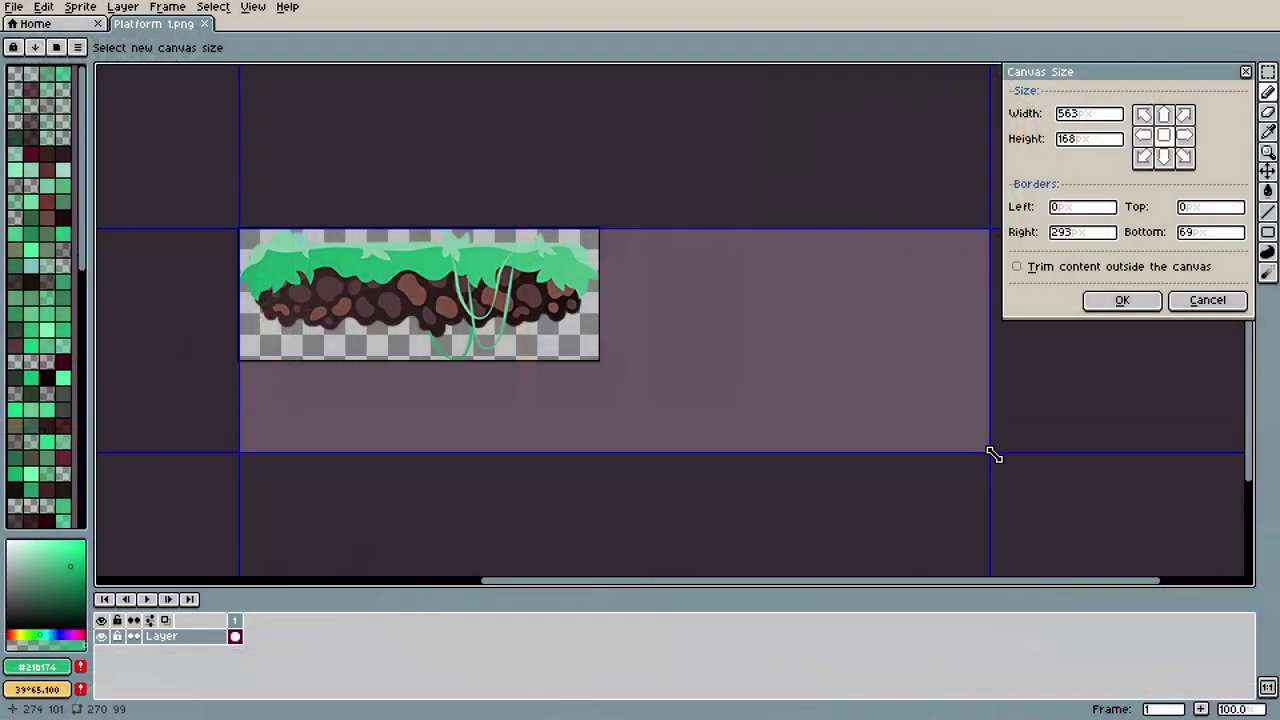
- Enlarge the Platform 1.png canvas to 589 by 170 px and build a shorter platform from the left end and its mirrored copy
{"action": "left_click_drag", "start_coordinate": [994, 451], "coordinate": [1020, 451]}
{"action": "left_click", "coordinate": [1128, 304]}
{"action": "key", "text": "ctrl+v"}
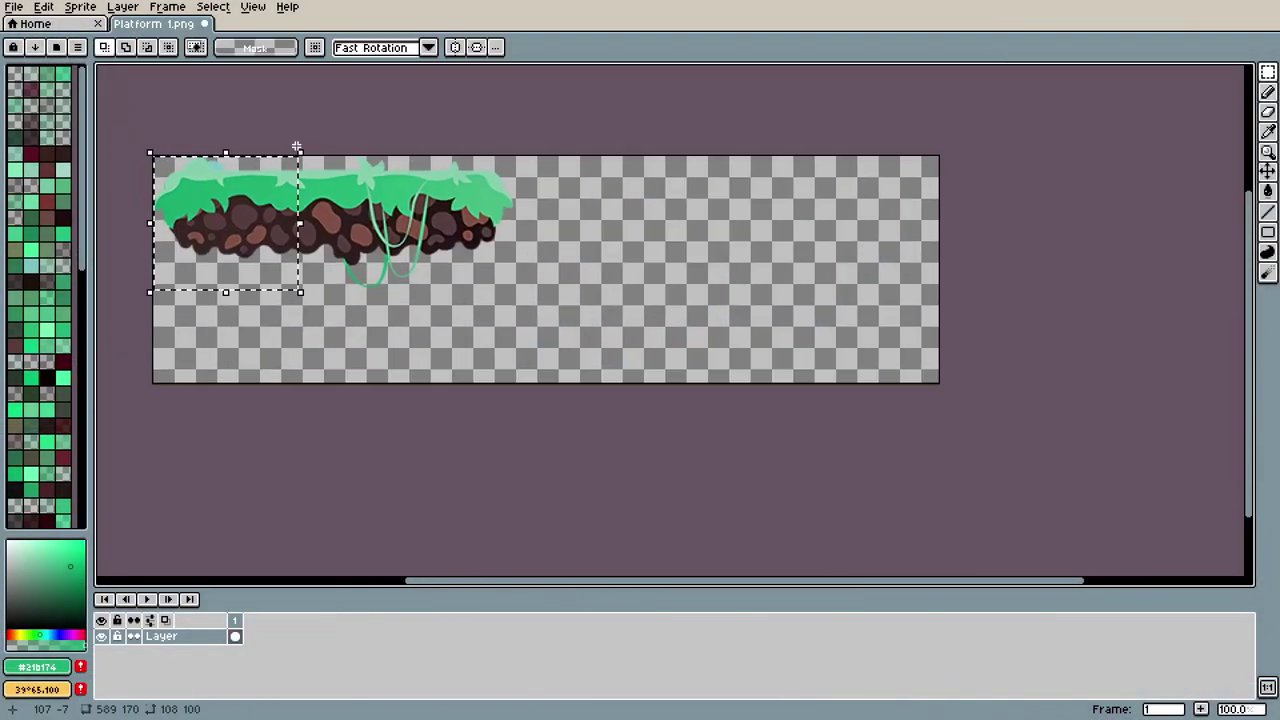
{"action": "left_click_drag", "start_coordinate": [286, 220], "coordinate": [804, 278]}
{"action": "scroll", "coordinate": [779, 273], "scroll_direction": "up", "scroll_amount": 8}
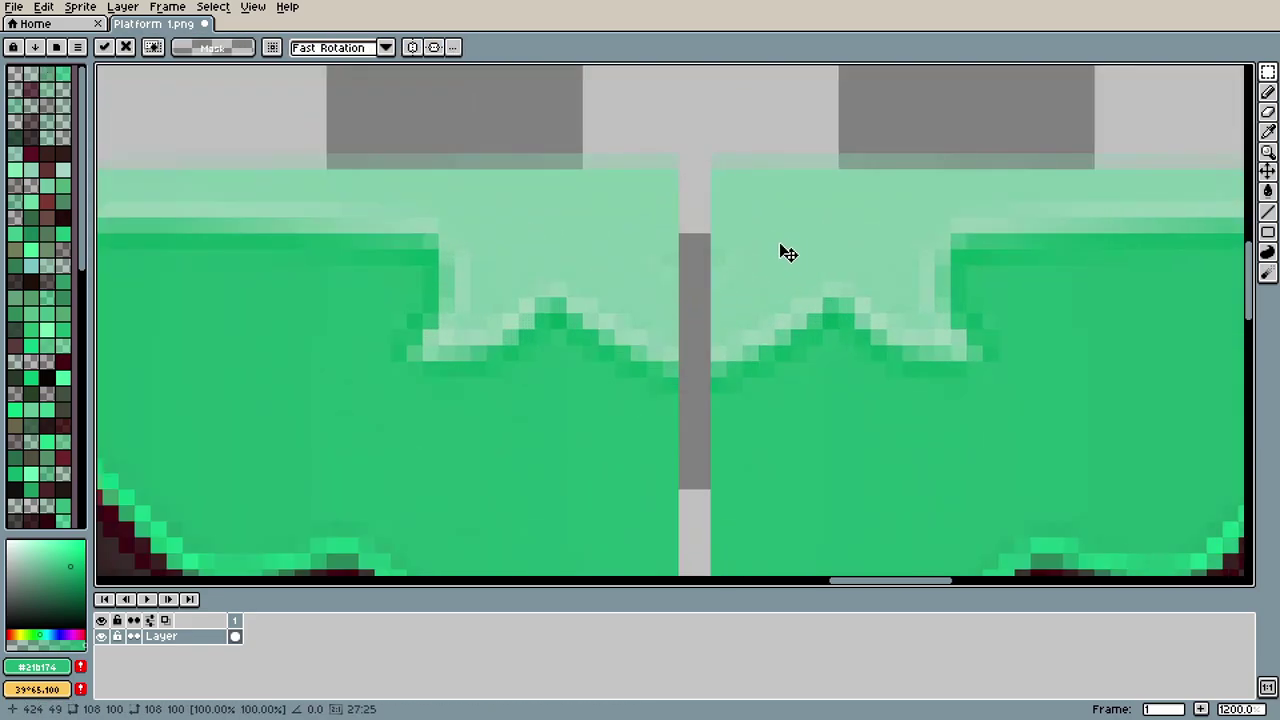
{"action": "scroll", "coordinate": [654, 288], "scroll_direction": "down", "scroll_amount": 8}
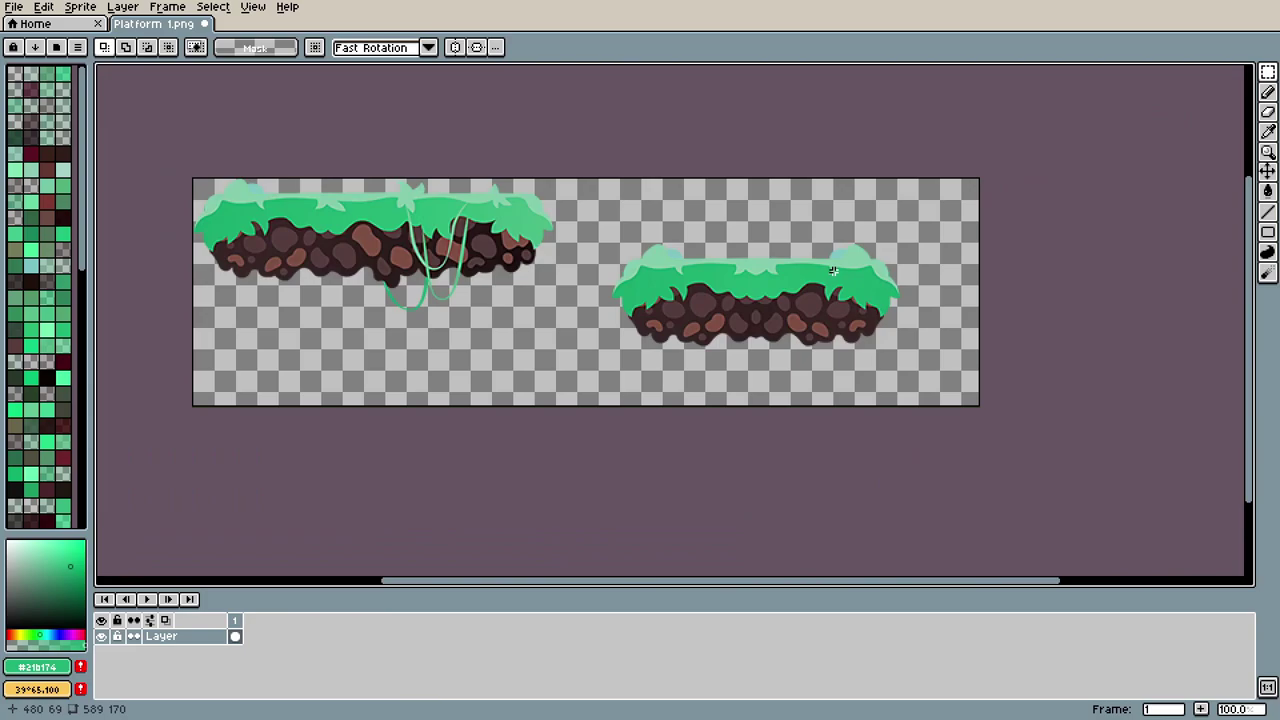
{"action": "scroll", "coordinate": [689, 297], "scroll_direction": "down", "scroll_amount": 1}
{"action": "scroll", "coordinate": [643, 291], "scroll_direction": "up", "scroll_amount": 1}
{"action": "middle_click_drag", "start_coordinate": [643, 291], "coordinate": [766, 289]}
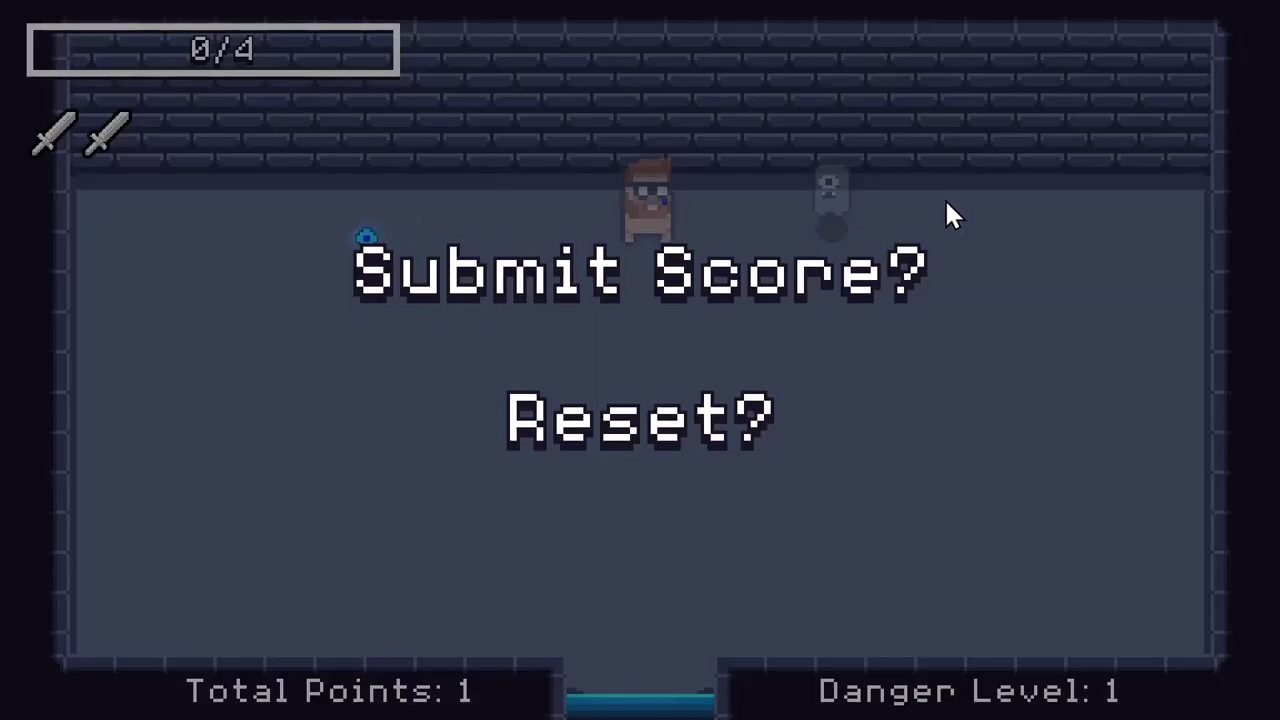
- Choose to submit the dungeon game's score, enter the player's name and send it
{"action": "left_click", "coordinate": [604, 280]}
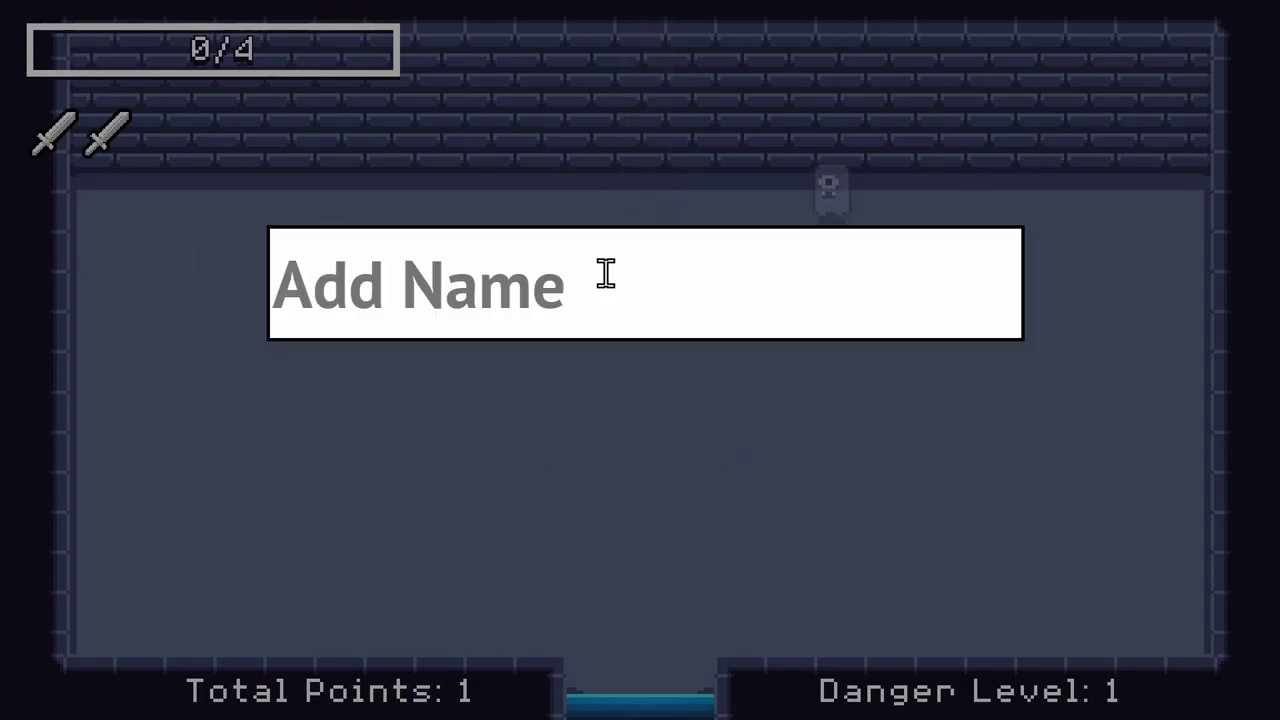
{"action": "type", "text": "Helper"}
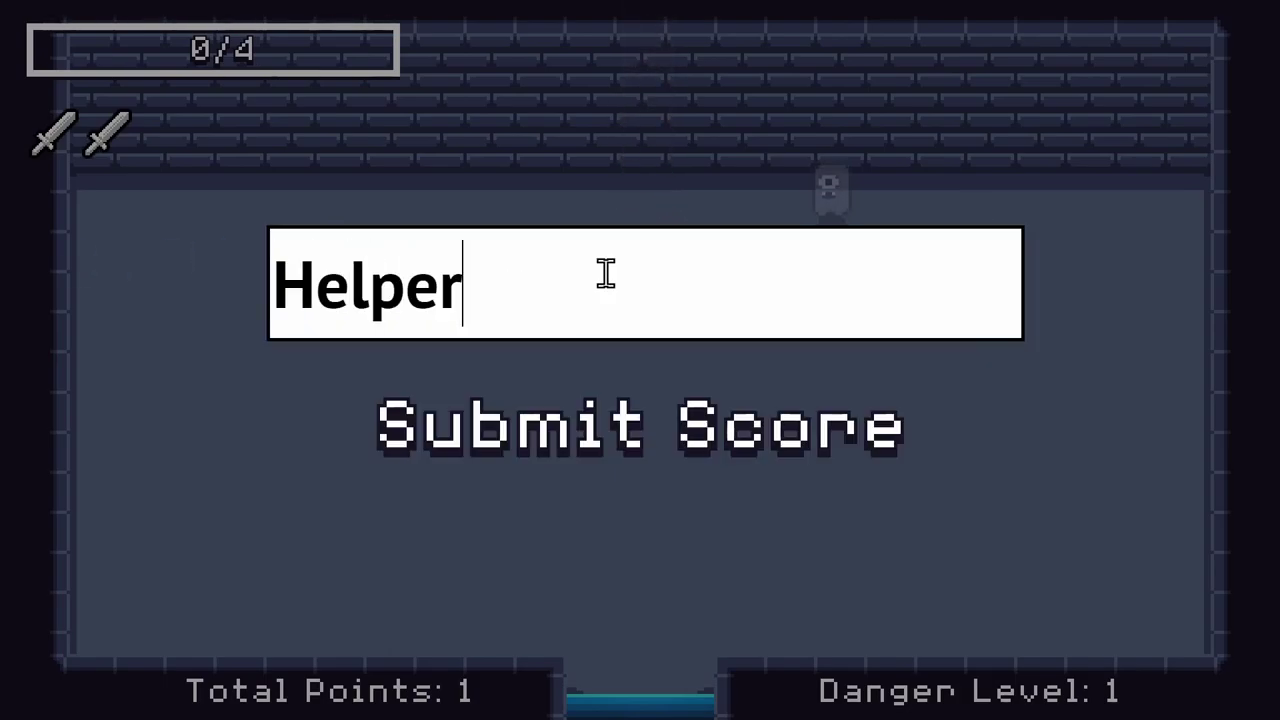
{"action": "left_click", "coordinate": [664, 430]}
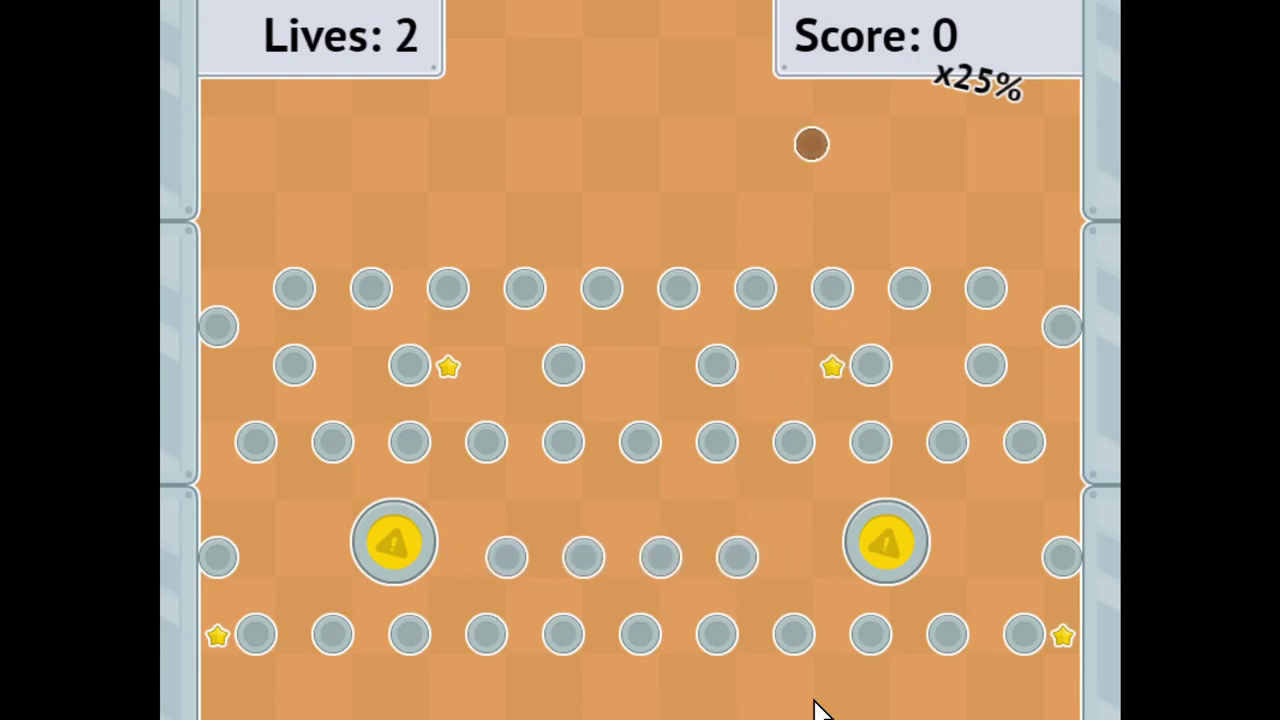
- Playtest the peg game by dropping balls onto the pegs
{"action": "left_click", "coordinate": [334, 390]}
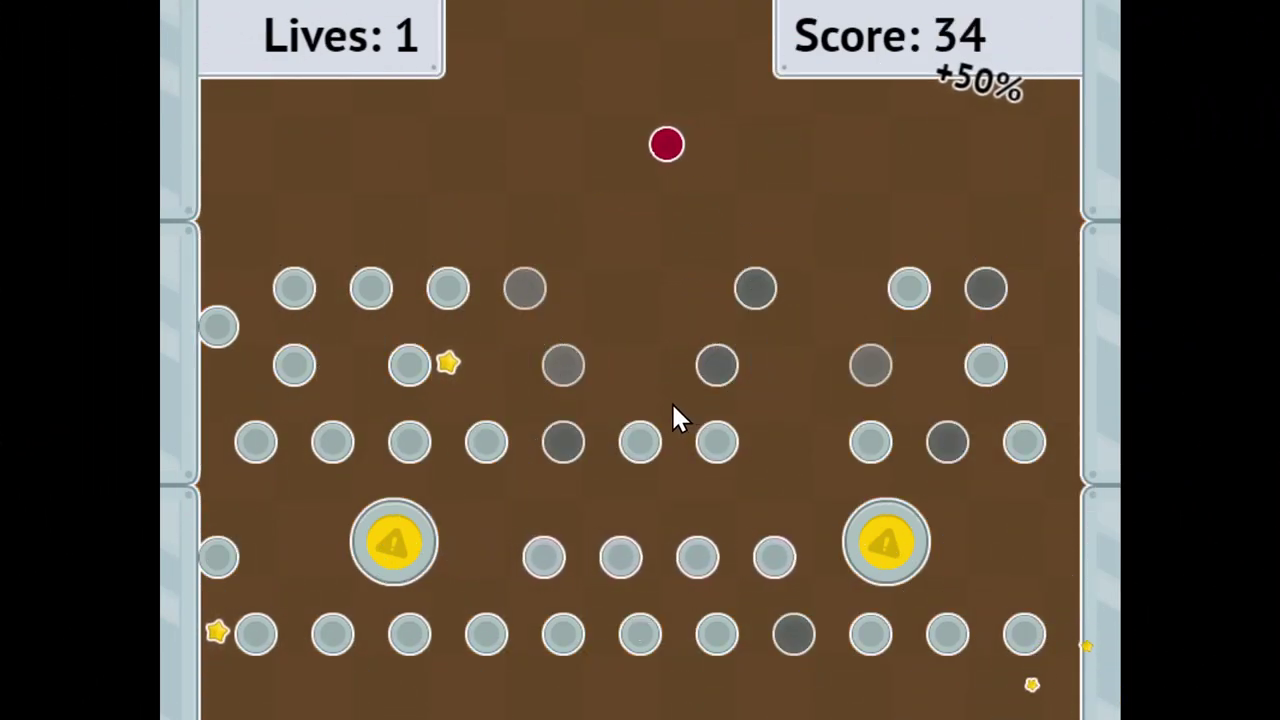
{"action": "left_click", "coordinate": [682, 422]}
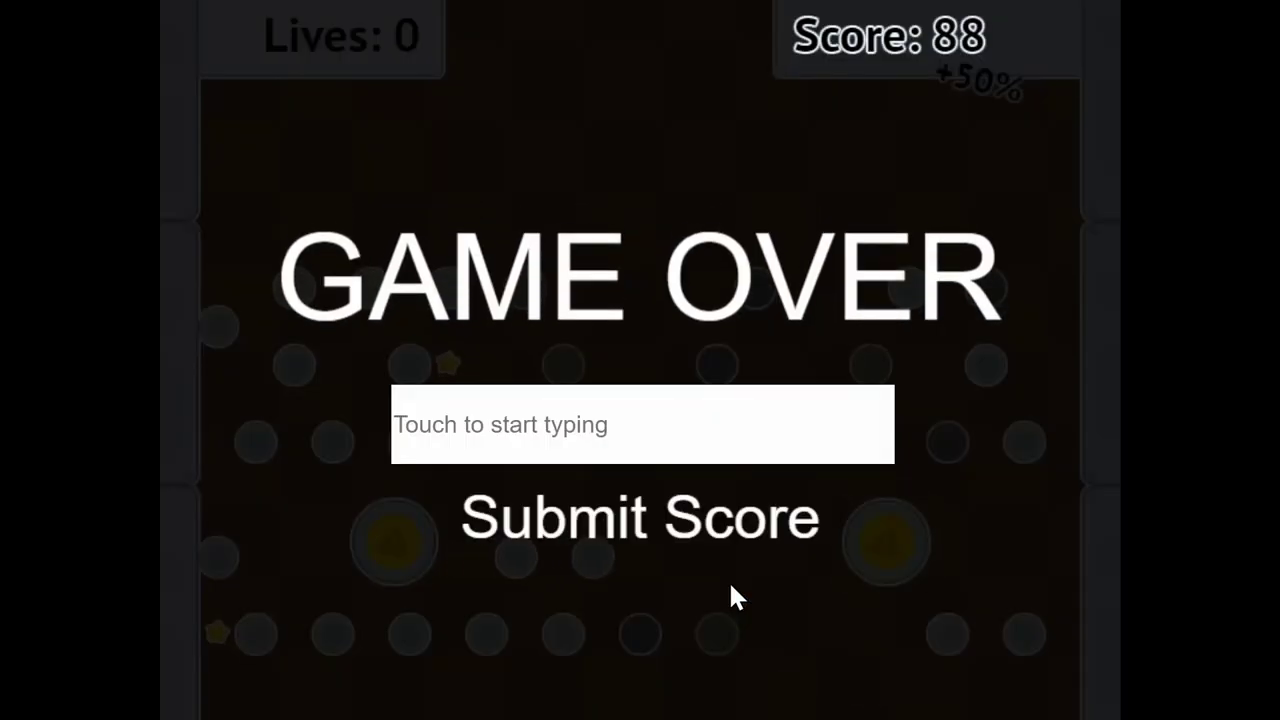
- Enter the player's name on the game over screen, submit the score and close the leaderboard
{"action": "left_click", "coordinate": [537, 420]}
{"action": "type", "text": "Helper"}
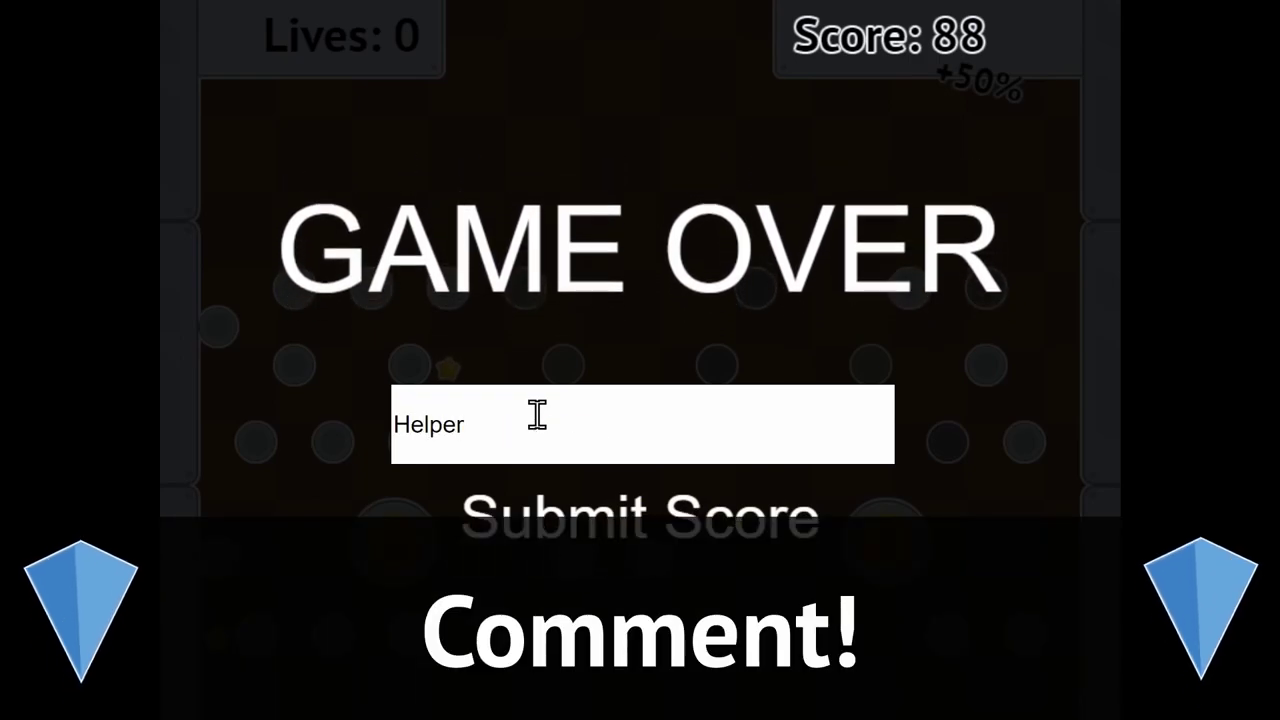
{"action": "left_click", "coordinate": [638, 530]}
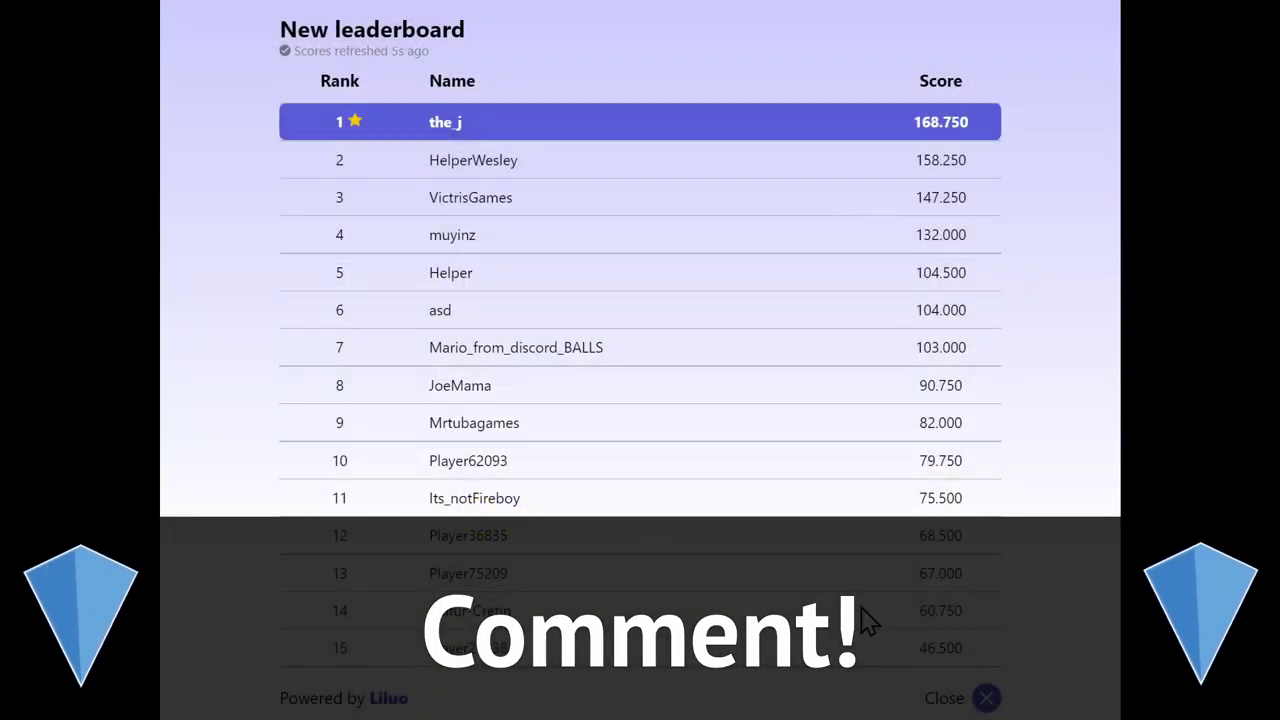
{"action": "left_click", "coordinate": [985, 698]}
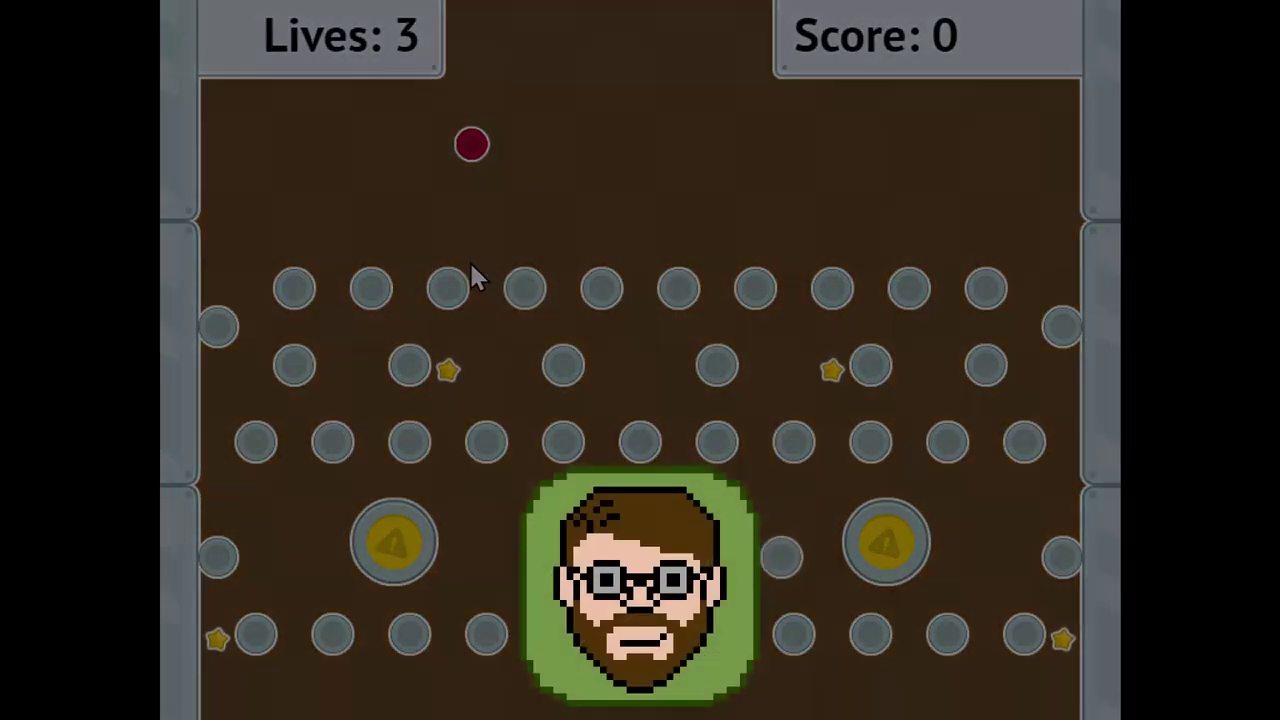